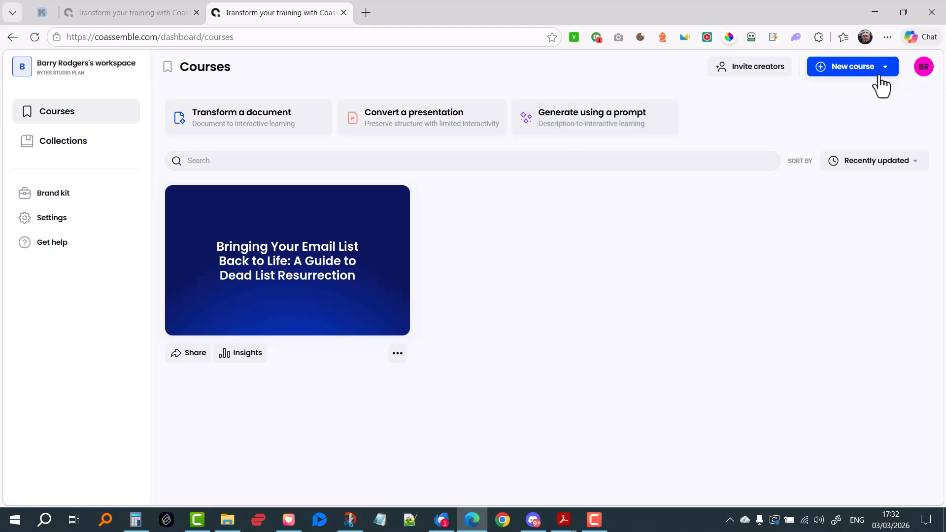
Step: Start transforming the document The 15-Minute Email Clarity Fix.pdf into a course and set the audience's familiarity to Intermediate
click(212, 118)
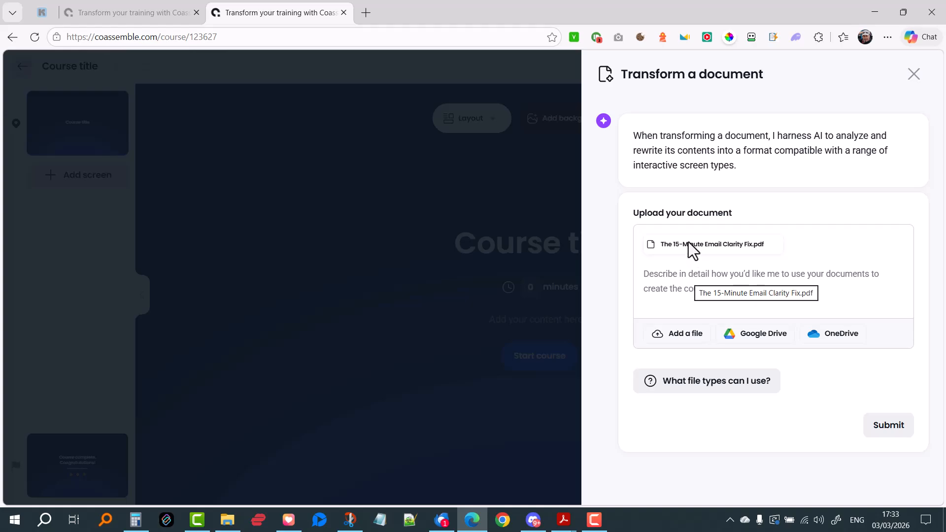
click(680, 278)
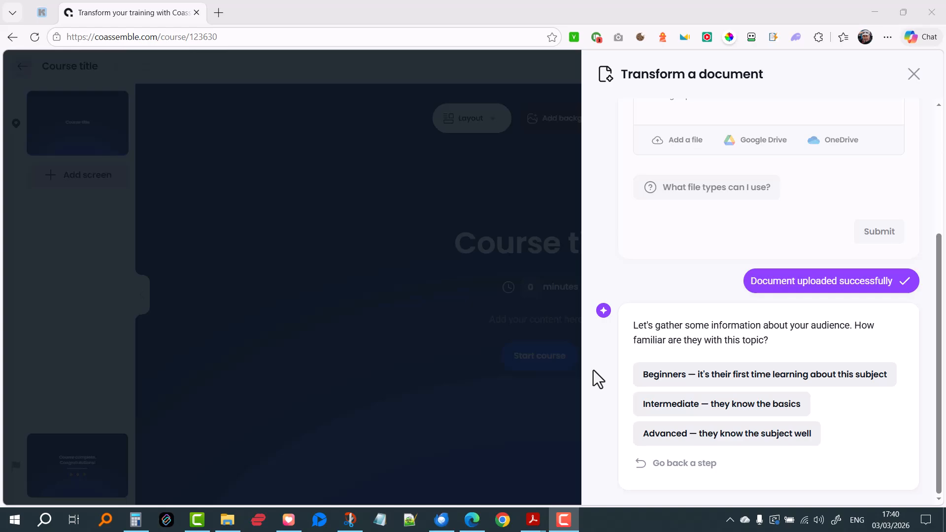
click(696, 410)
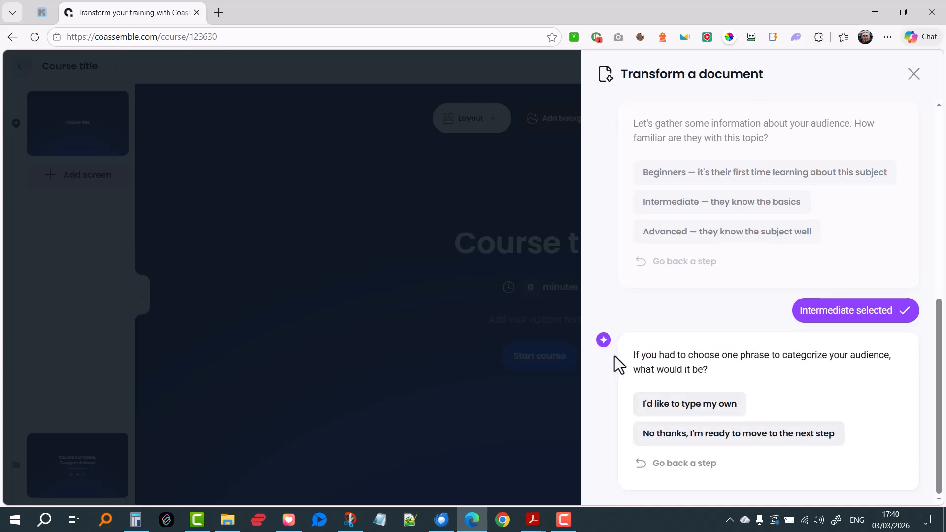
Step: Describe the audience in custom text as "Email marketers" and submit it
click(693, 407)
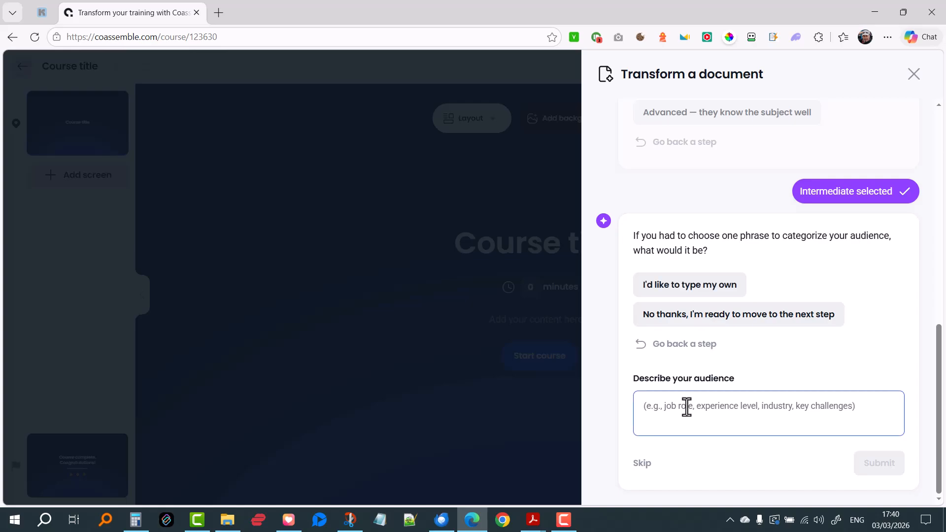
text(Email)
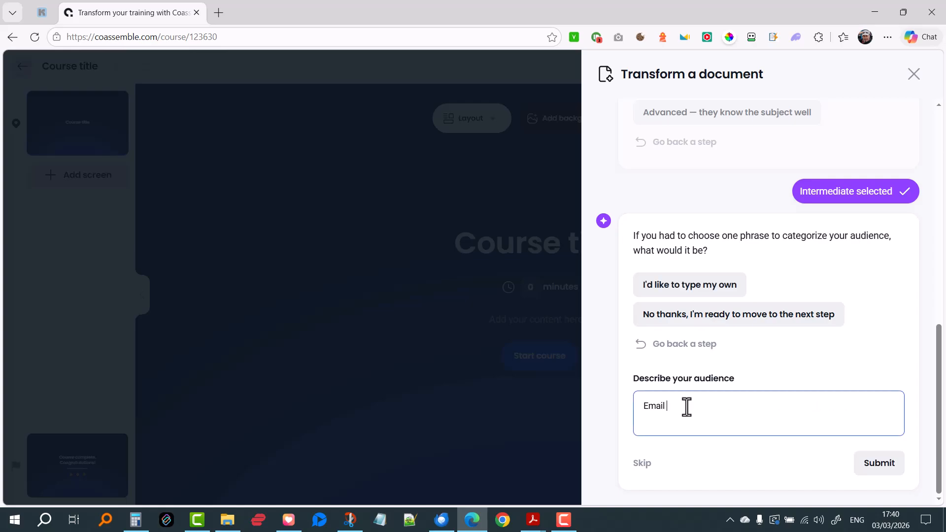
text( marketers)
click(880, 466)
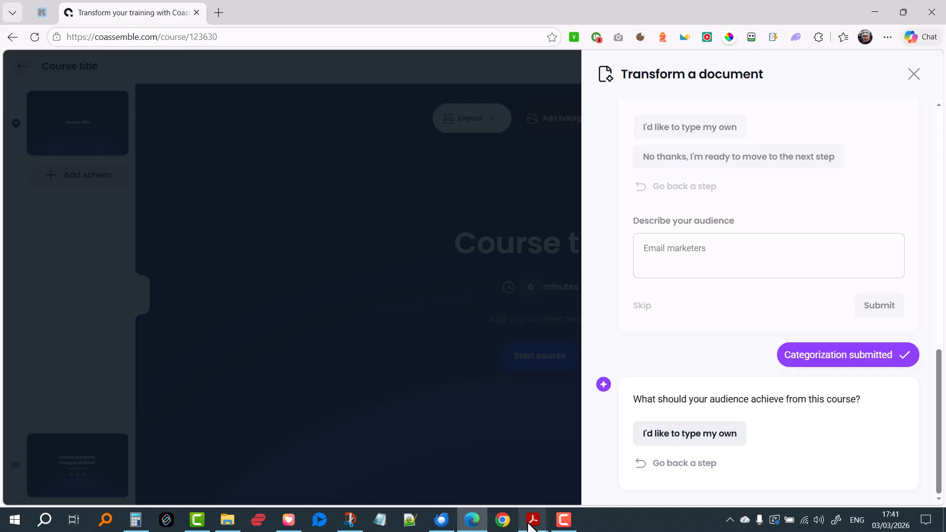
Step: Switch to the Email Clarity Fix PDF in Adobe Acrobat and copy the "Who This Guide Is For" heading with its bullet list on page 2
mouse_move(531, 525)
click(587, 462)
scroll(427, 288, up, 15)
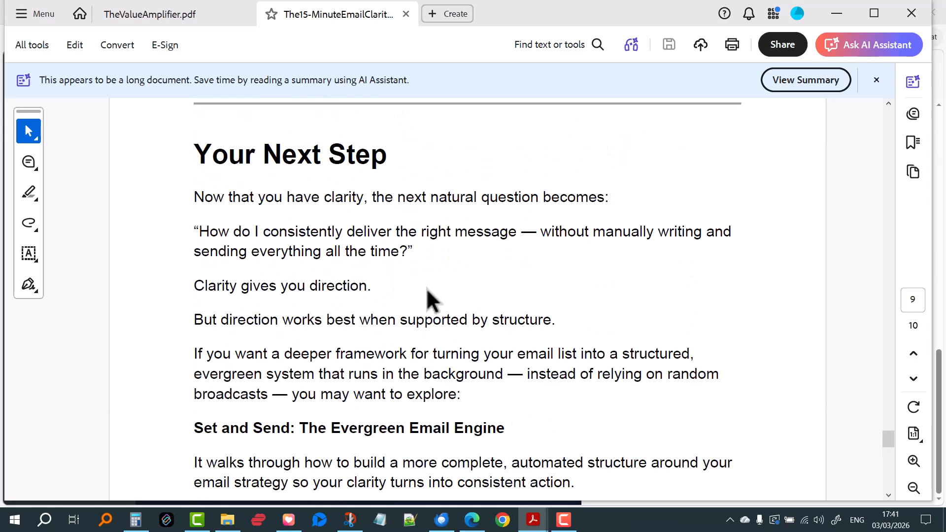
scroll(427, 288, up, 3)
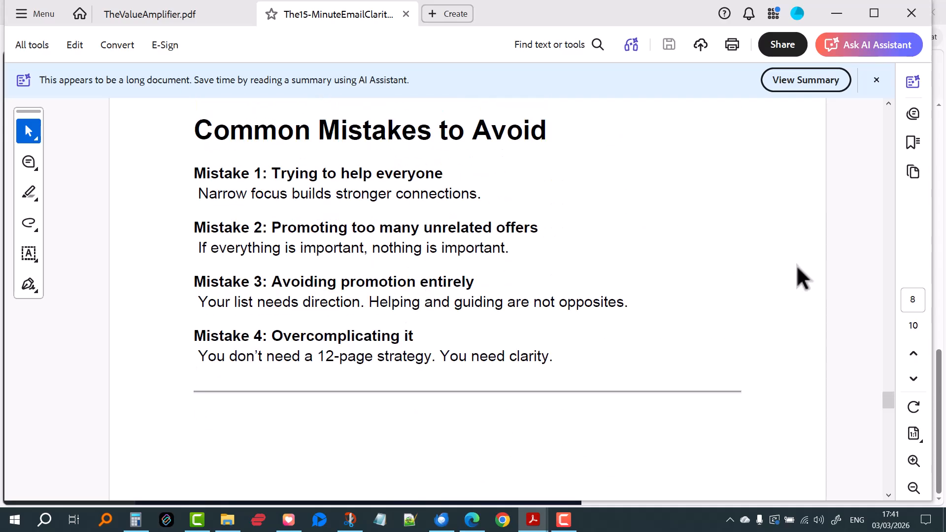
drag(886, 398, 874, 157)
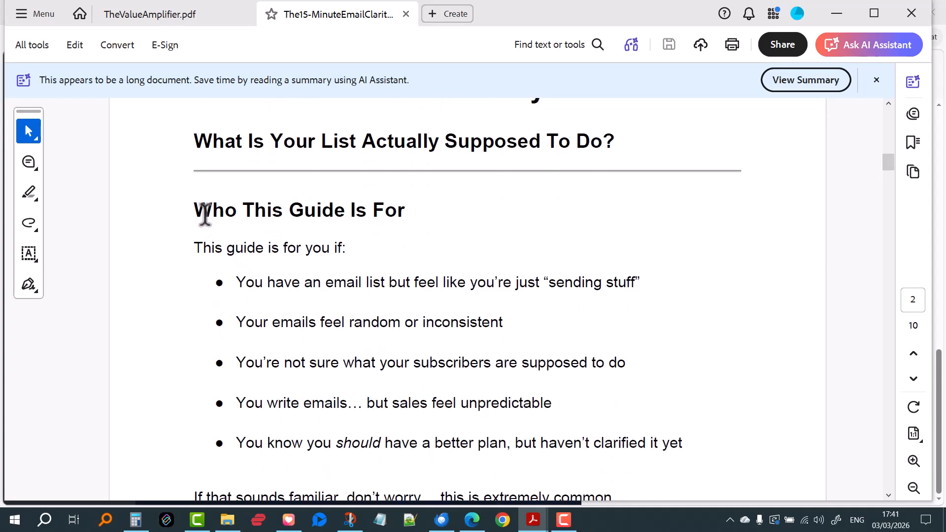
drag(197, 209, 685, 441)
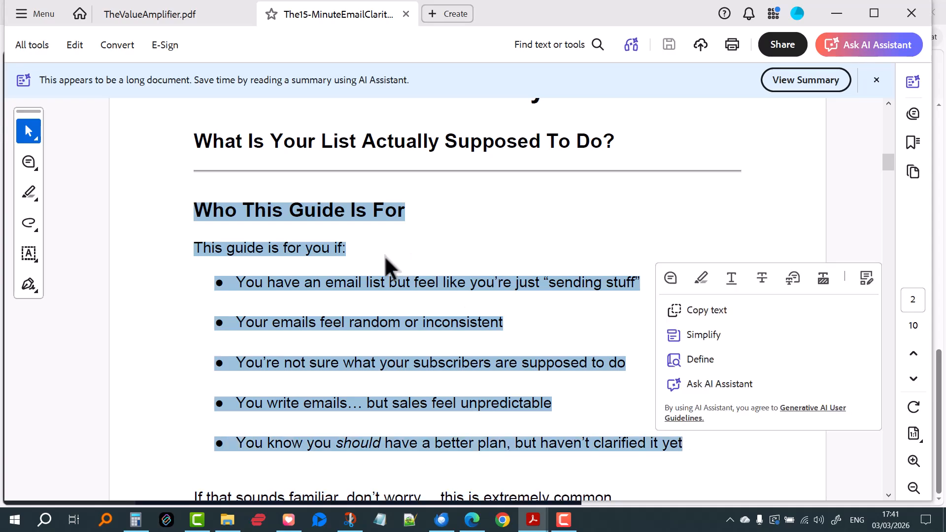
right_click(348, 222)
click(359, 232)
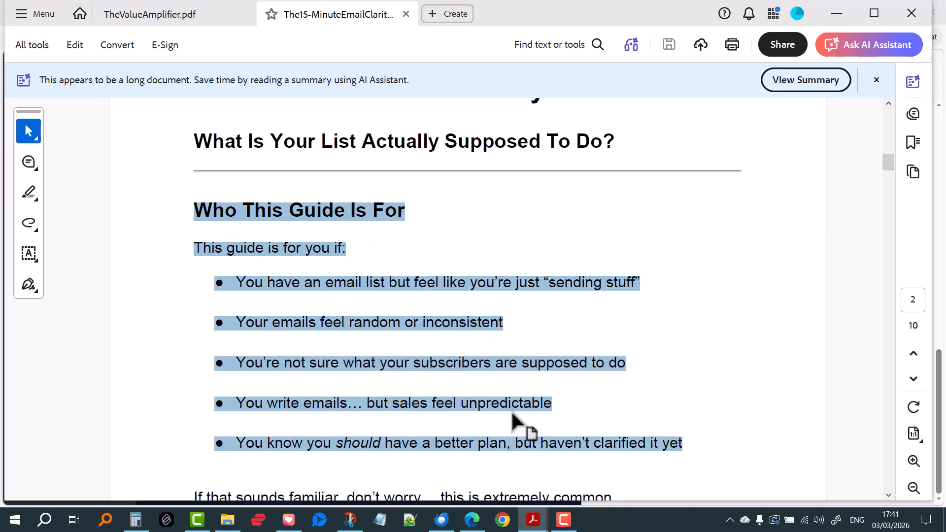
Step: Return to Coassemble in the browser, paste the copied guide text as custom learning outcomes and submit it
click(471, 525)
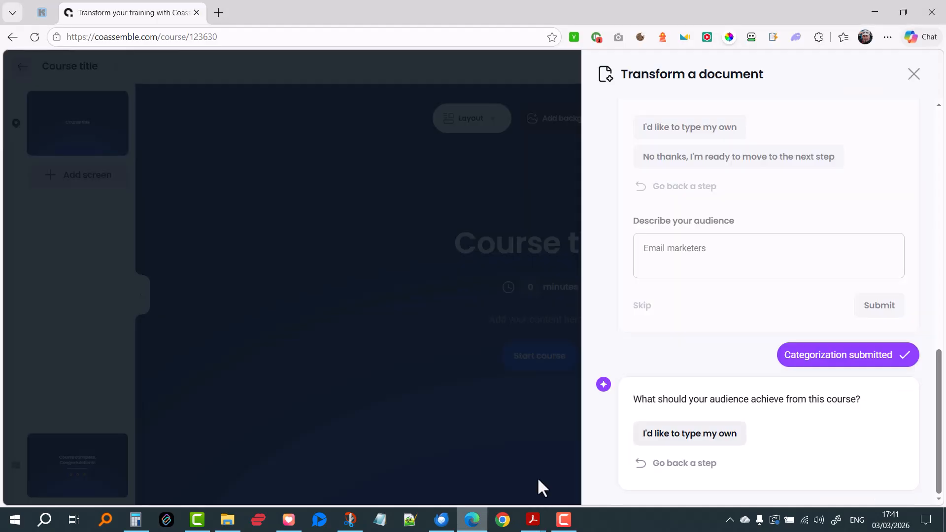
click(694, 439)
click(669, 407)
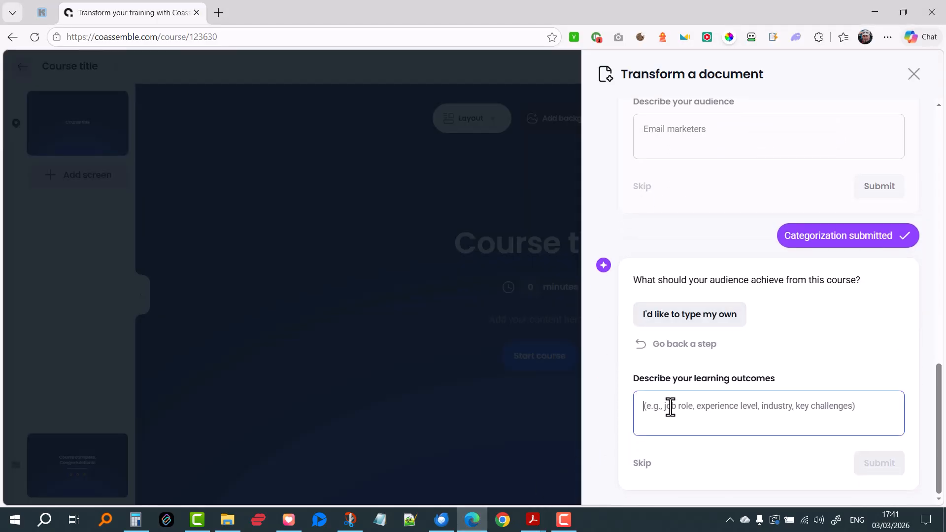
key(ctrl+v)
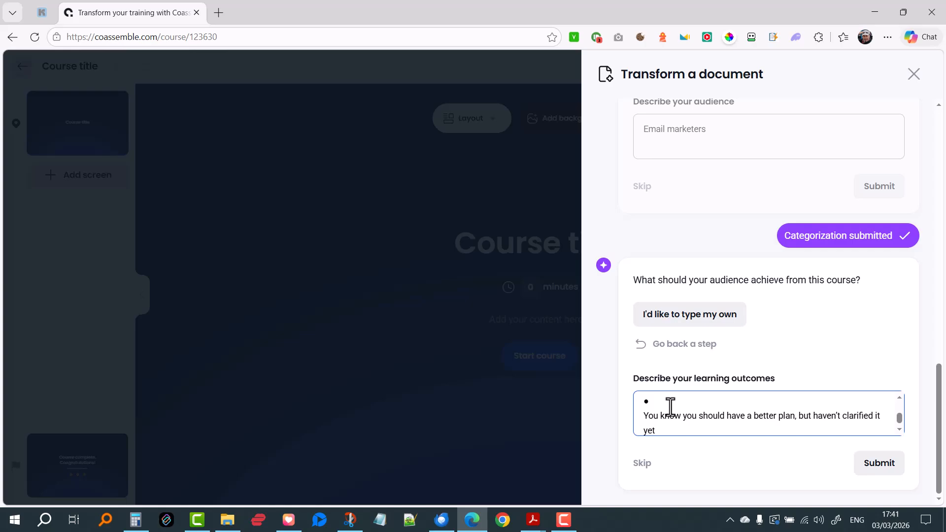
scroll(670, 406, down, 2)
scroll(693, 422, up, 5)
scroll(694, 422, down, 3)
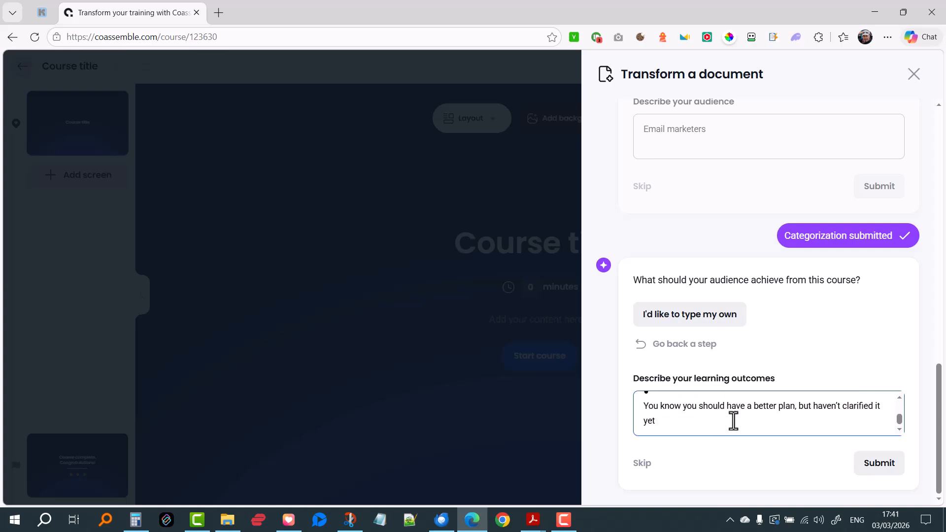
click(879, 465)
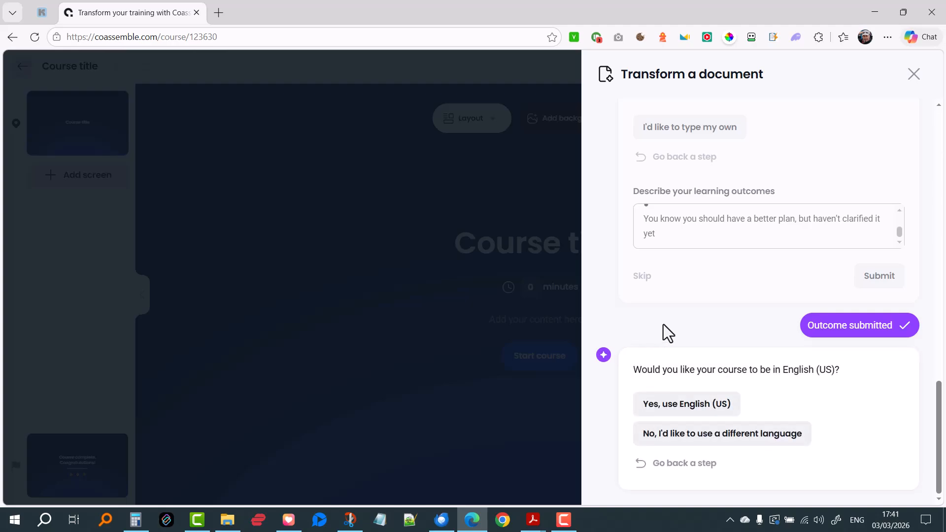
Step: Set the course language to English (US), the tone to Informal & Conversational and the length to 5-10 screens
click(682, 401)
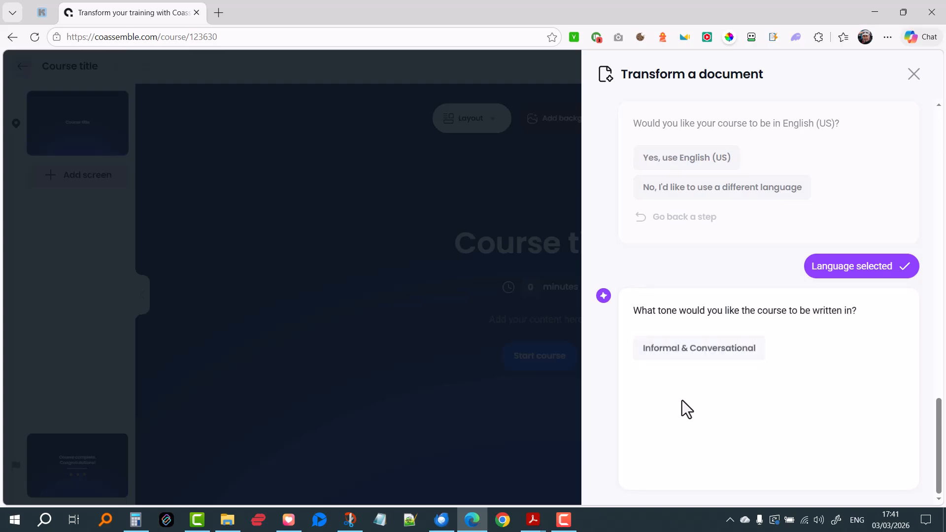
click(682, 349)
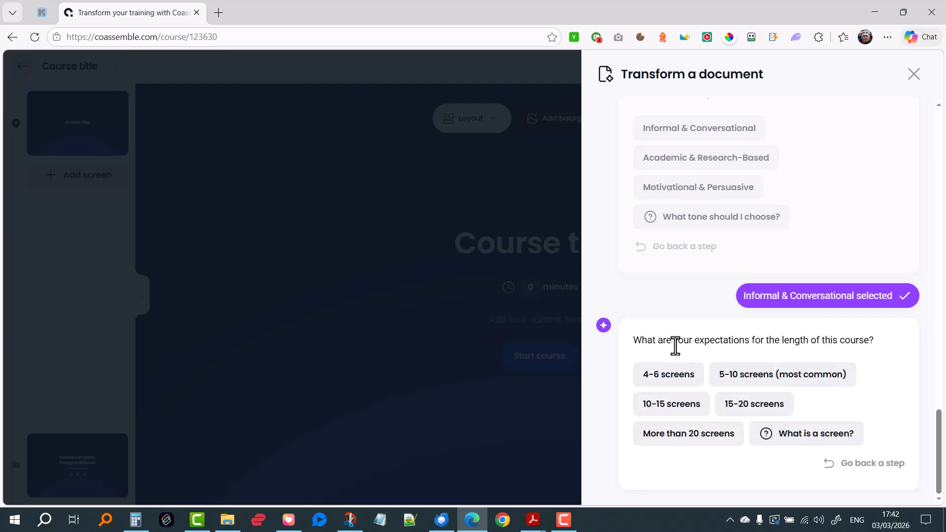
click(741, 378)
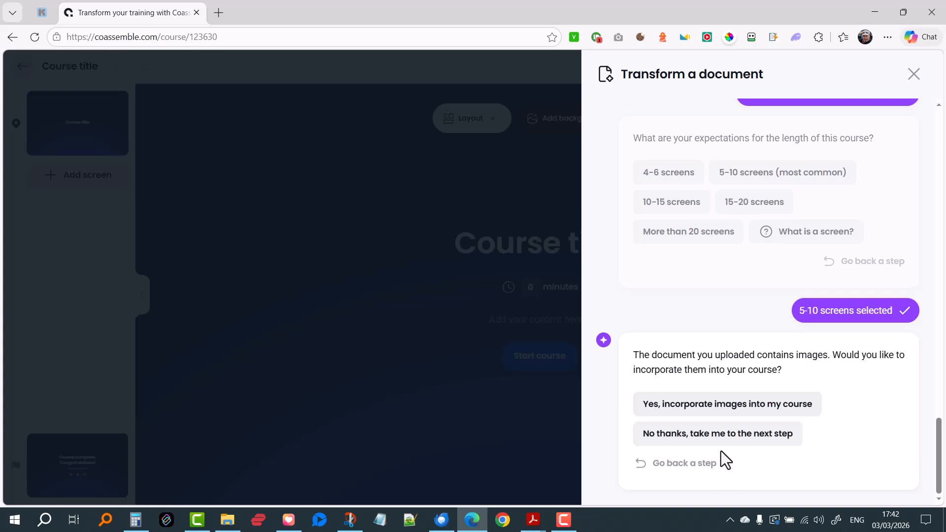
Step: Incorporate the document's images by selecting the Email Clarity Fix cover picture and importing it
click(718, 405)
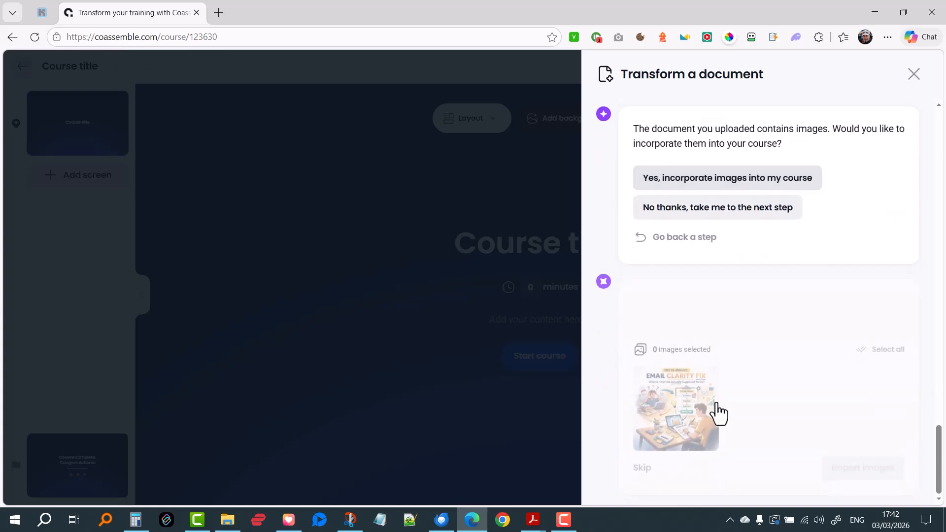
click(692, 412)
click(845, 462)
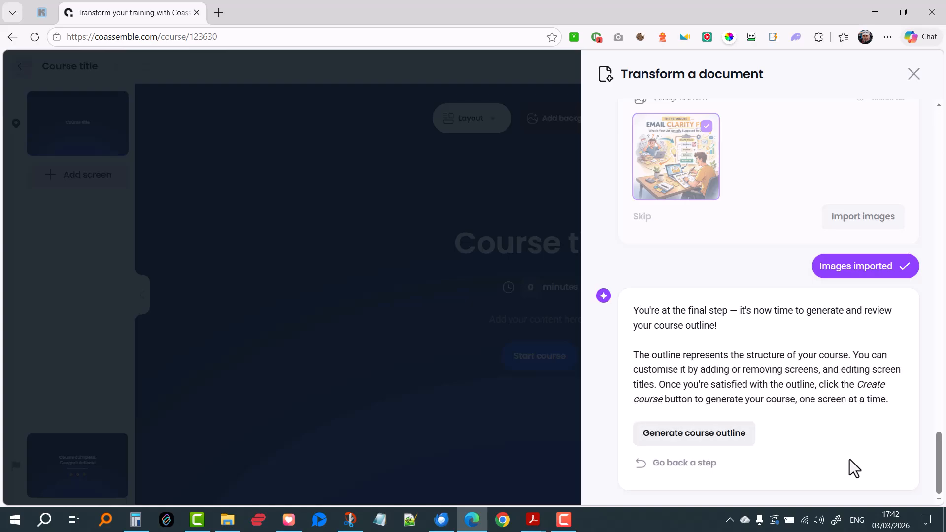
Step: Generate the course outline and create the course from it
click(698, 437)
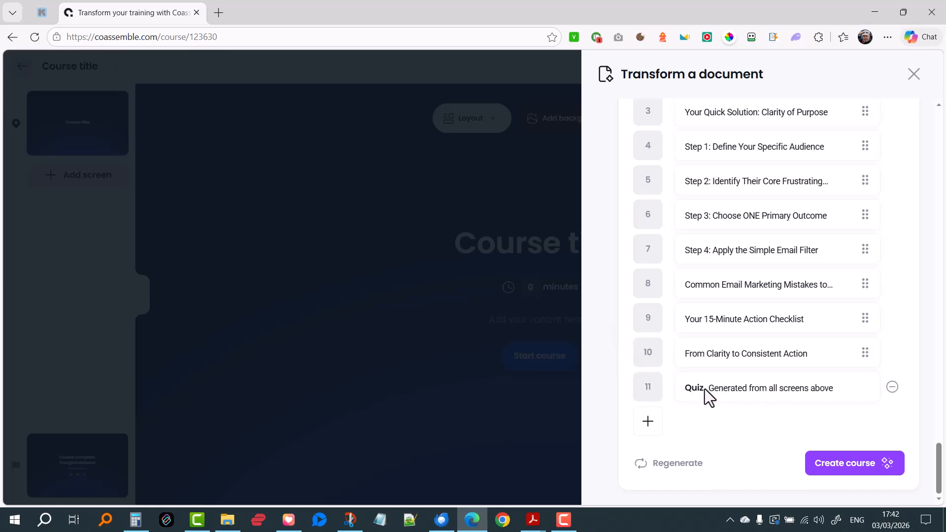
click(844, 465)
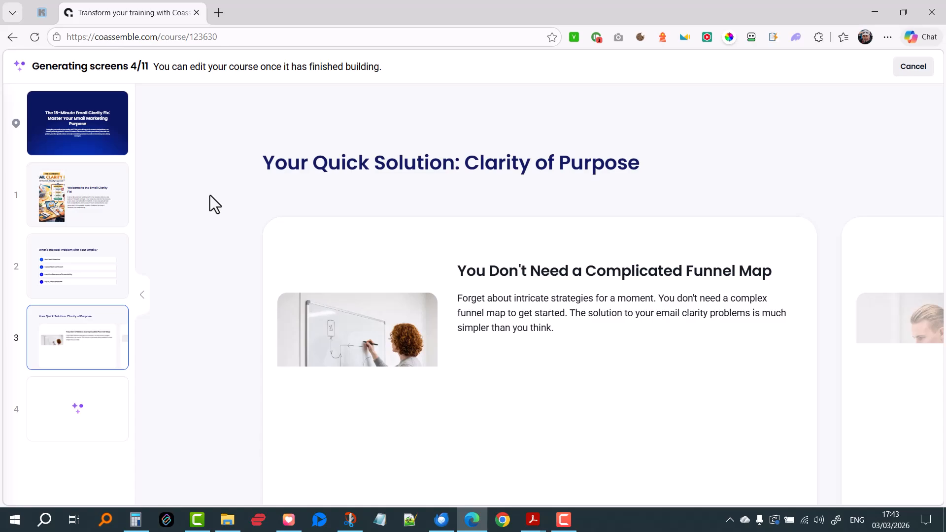
Step: Look through the screens being generated and examine Mistake 1 on the "Common Email Marketing Mistakes to Avoid" screen
scroll(205, 216, down, 2)
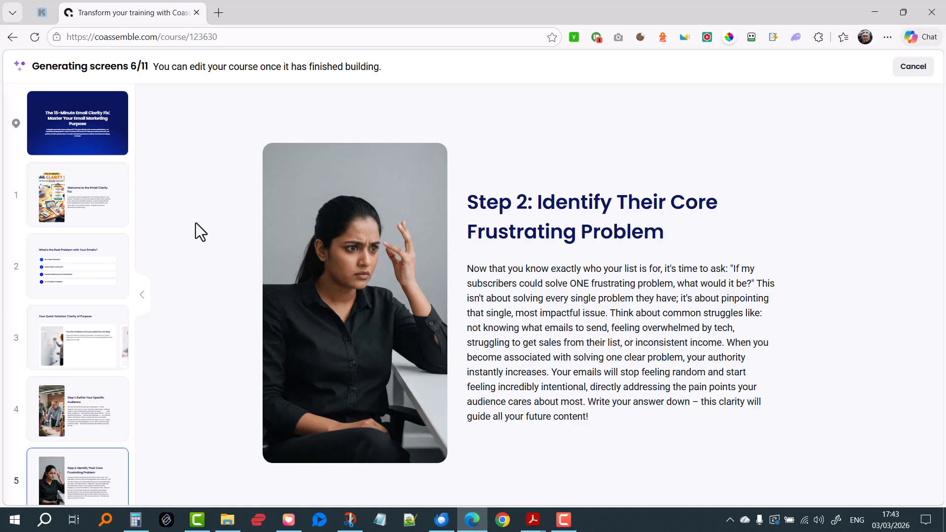
scroll(78, 264, down, 2)
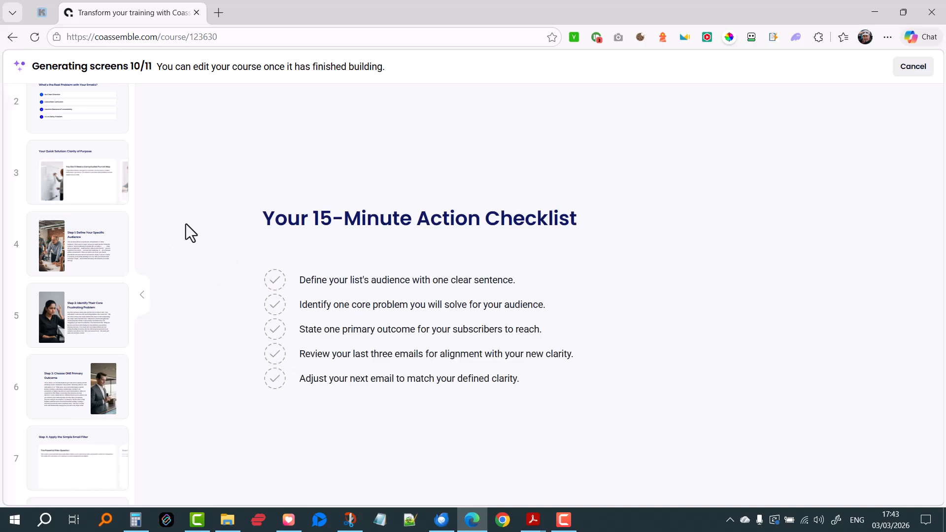
scroll(113, 327, down, 4)
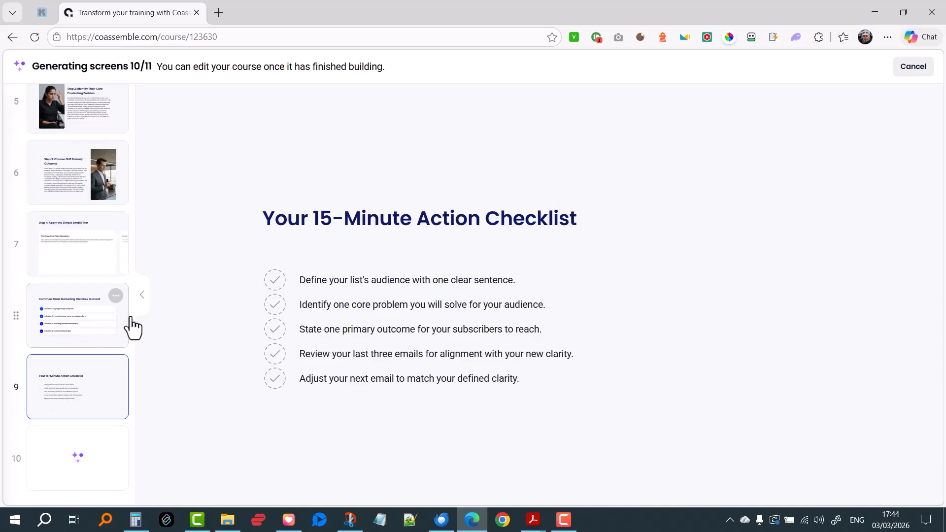
click(74, 316)
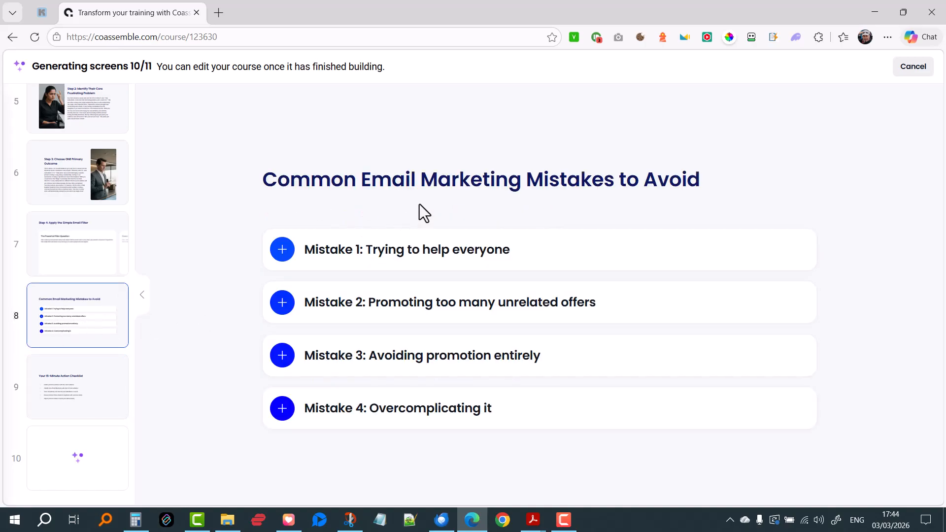
click(279, 251)
click(283, 241)
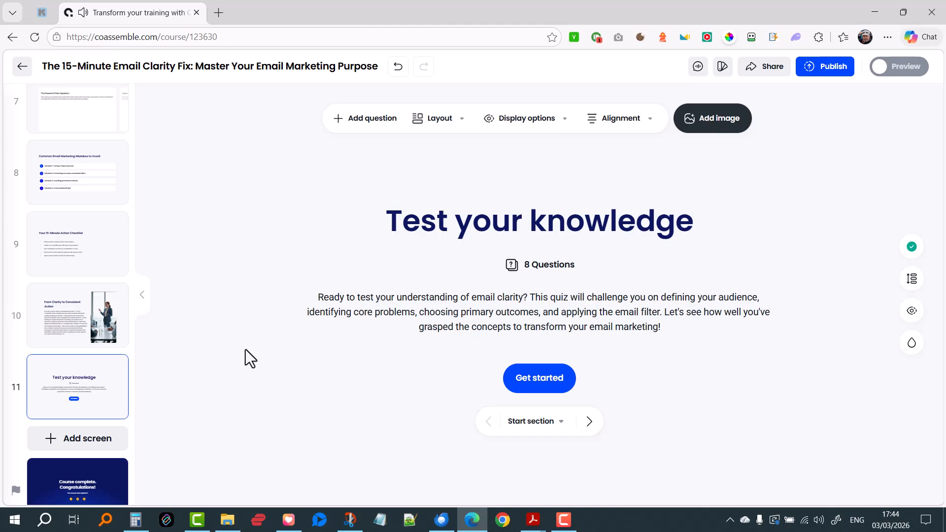
Step: Review the course's title screen and the "No Clear Direction" item on the "What's the Real Problem with Your Emails?" screen
scroll(99, 221, up, 10)
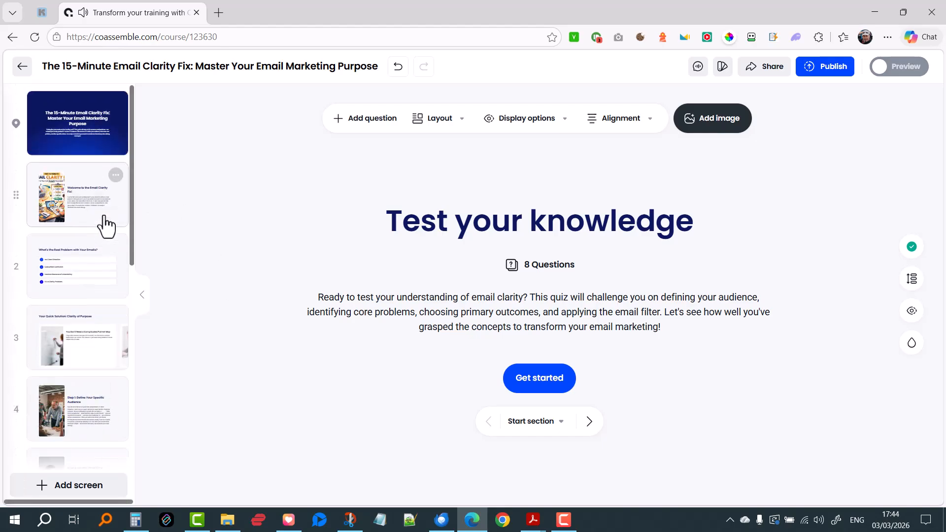
click(80, 138)
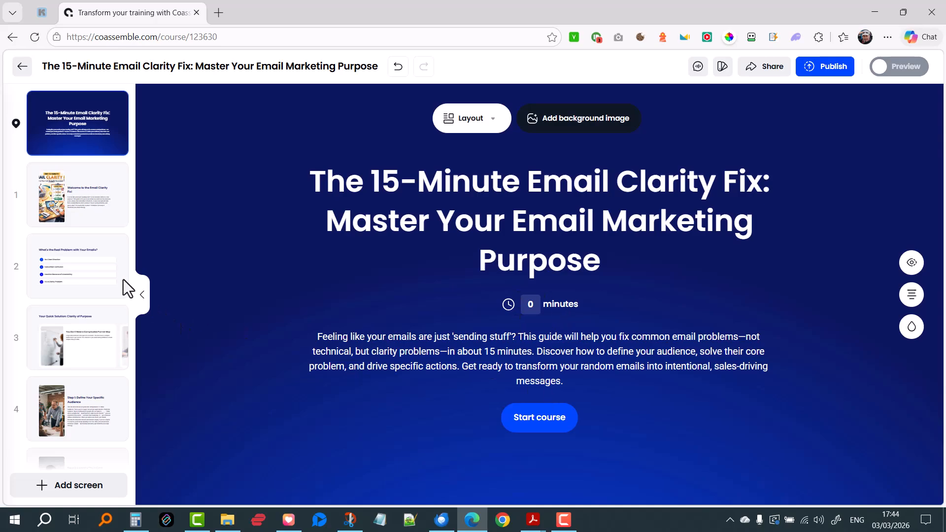
click(74, 275)
triple_click(327, 230)
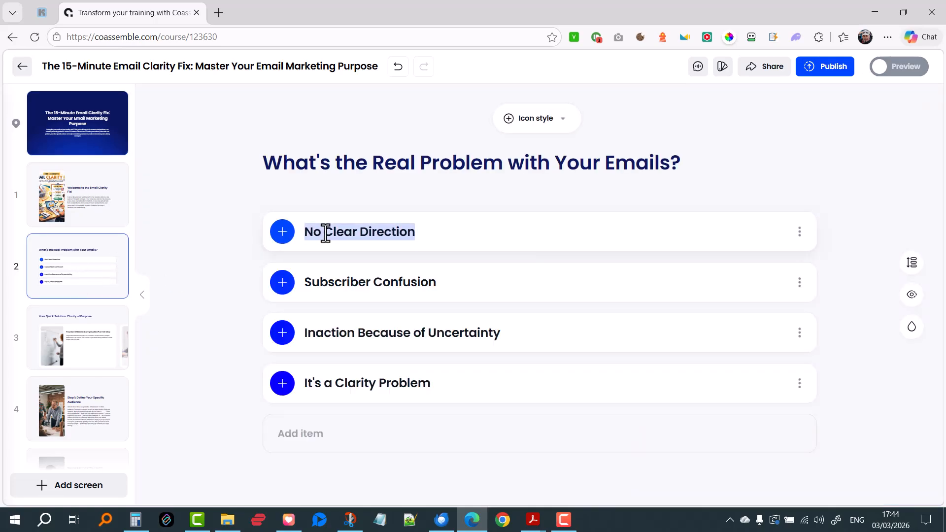
click(266, 240)
click(282, 236)
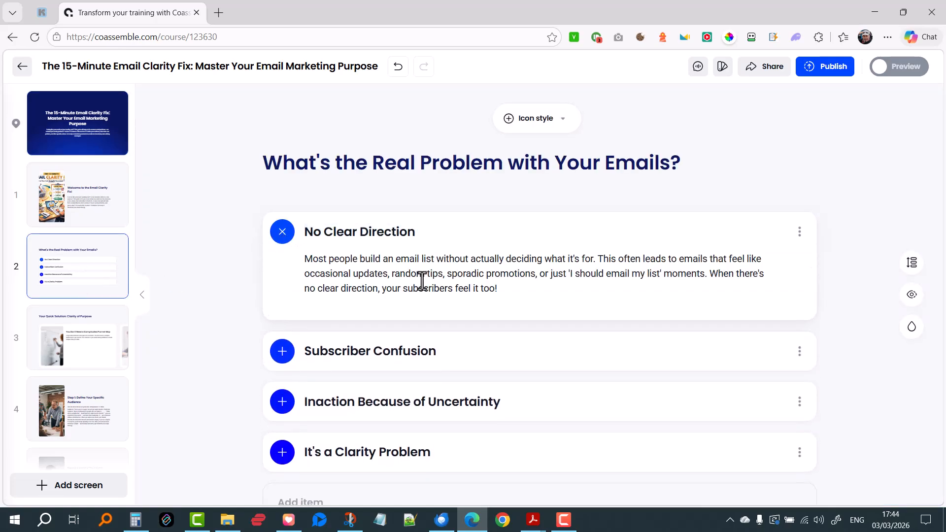
click(423, 279)
Step: Open the "Your Quick Solution: Clarity of Purpose" screen and browse its slides up to slide 3
click(72, 353)
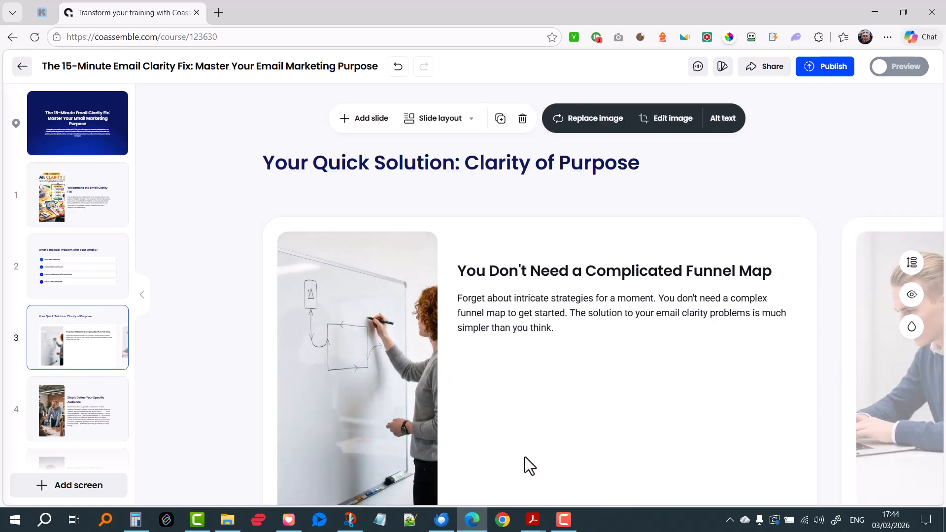
scroll(525, 453, down, 3)
click(582, 423)
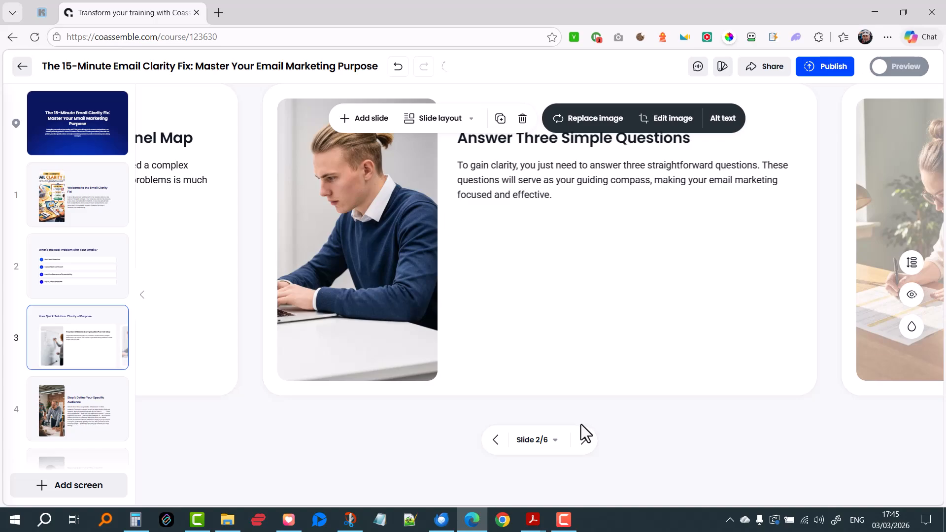
click(583, 441)
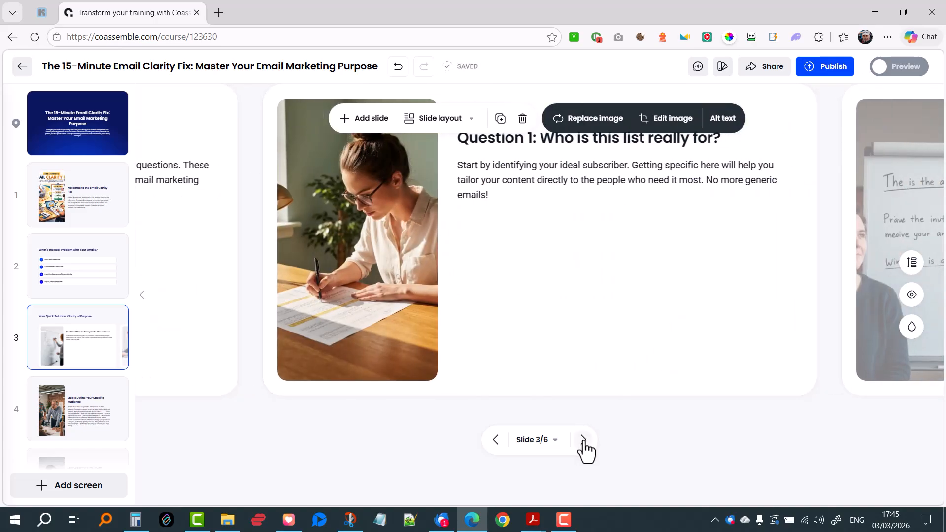
Step: Go to slide 4 of the "Your Quick Solution: Clarity of Purpose" screen and dismiss the course creation feedback prompt
click(583, 440)
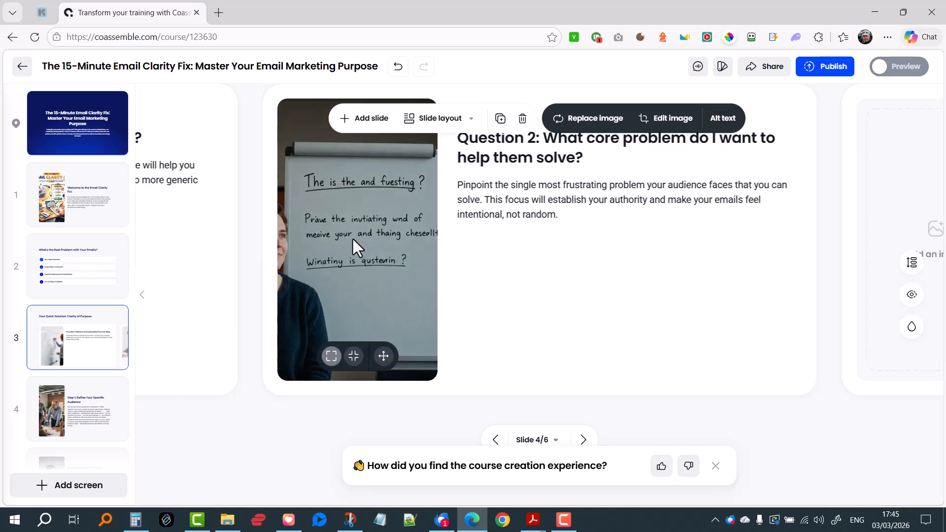
scroll(359, 248, up, 3)
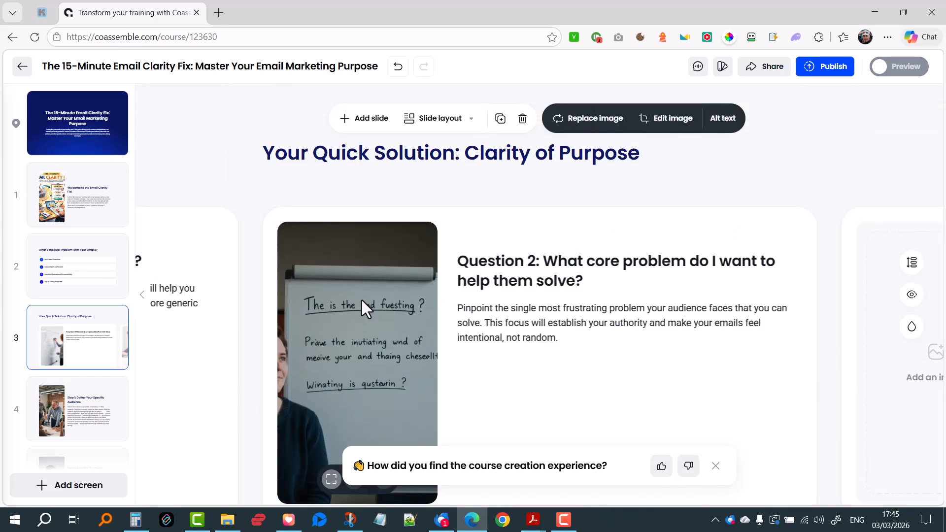
click(715, 465)
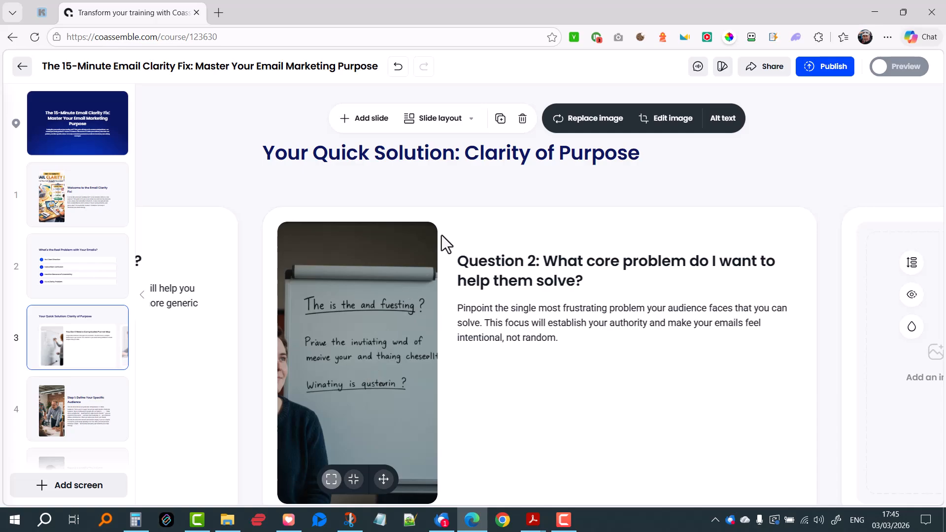
triple_click(539, 144)
click(572, 117)
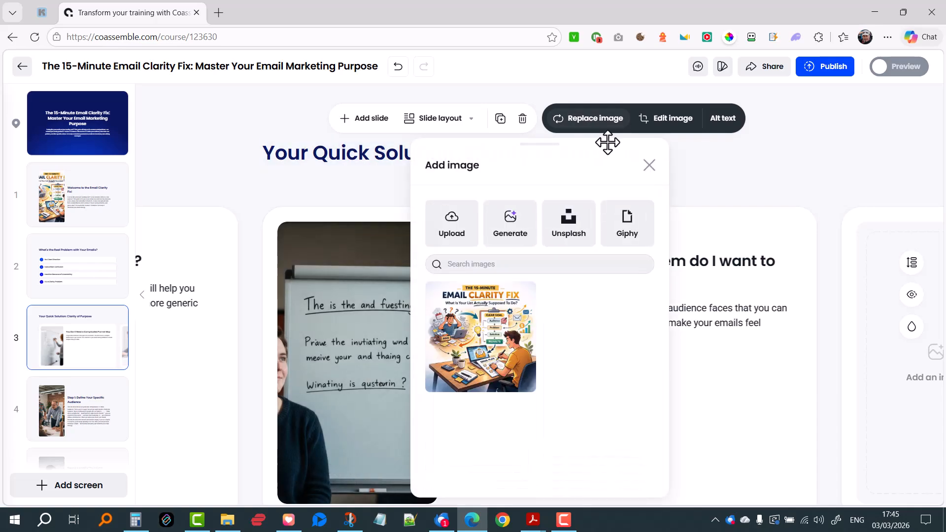
click(650, 165)
triple_click(515, 270)
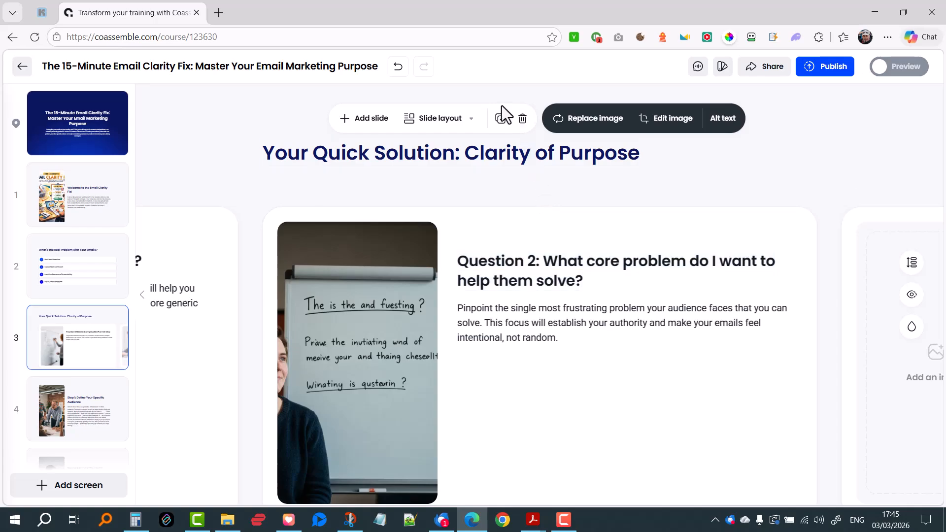
Step: Browse the image library and the AI image generation options for replacing the Question 2 slide's picture
click(585, 124)
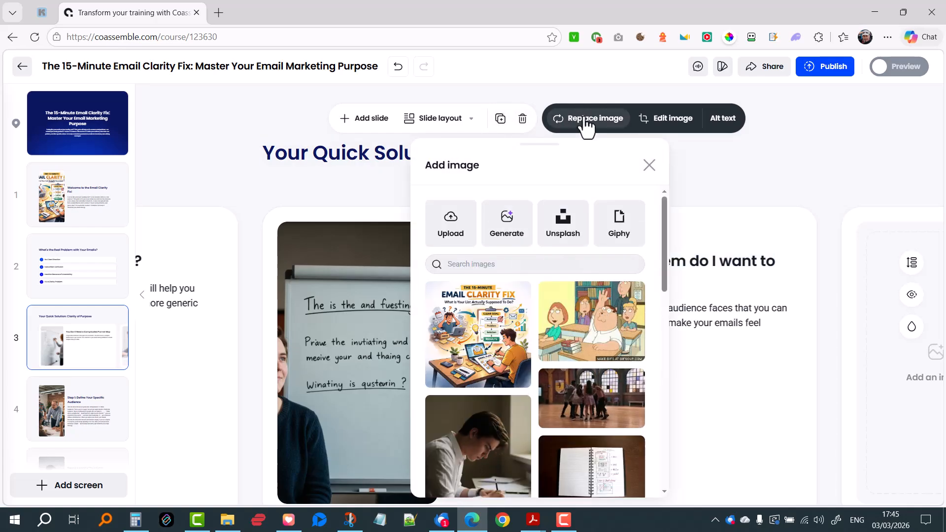
scroll(550, 356, down, 3)
scroll(549, 349, down, 2)
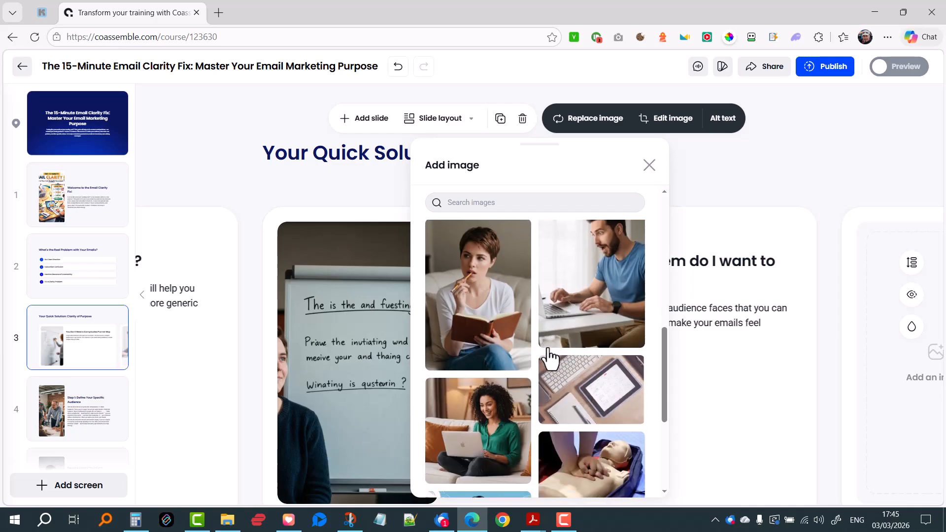
scroll(548, 348, up, 7)
scroll(549, 348, down, 6)
scroll(512, 335, down, 5)
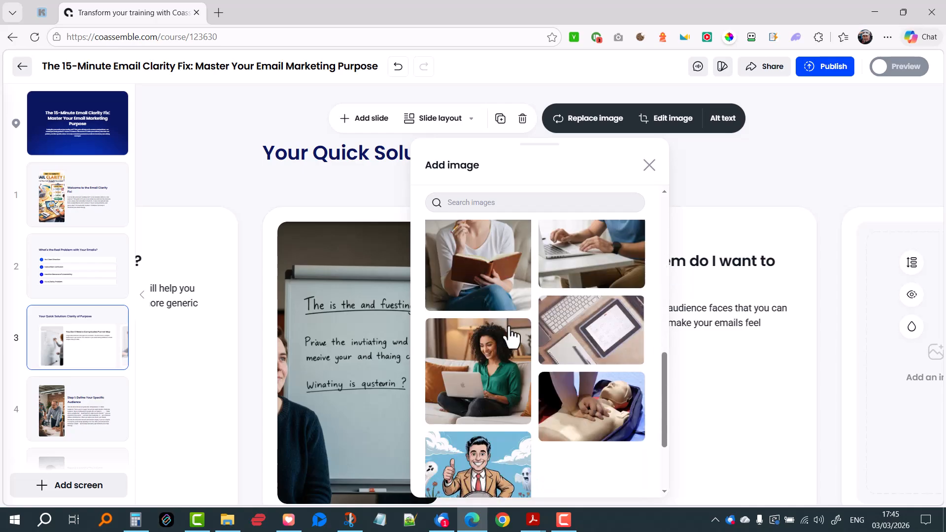
scroll(512, 335, up, 10)
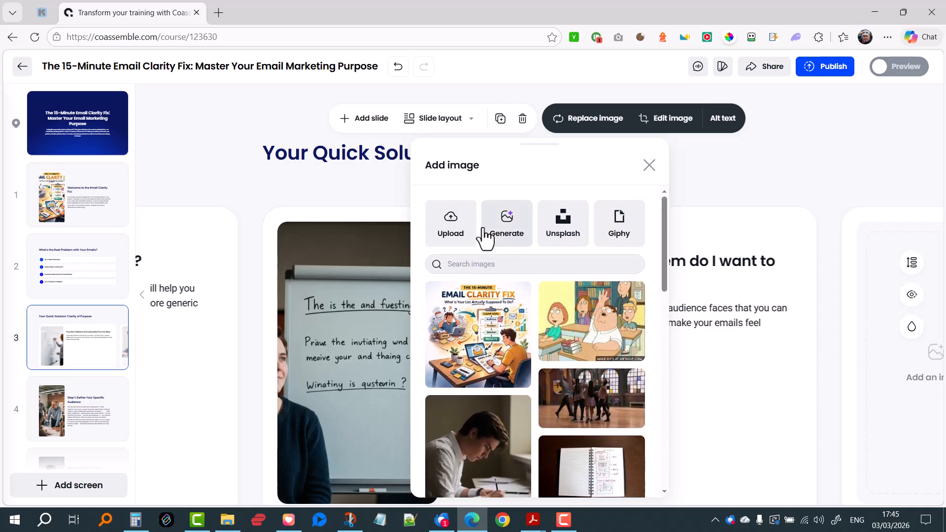
click(510, 233)
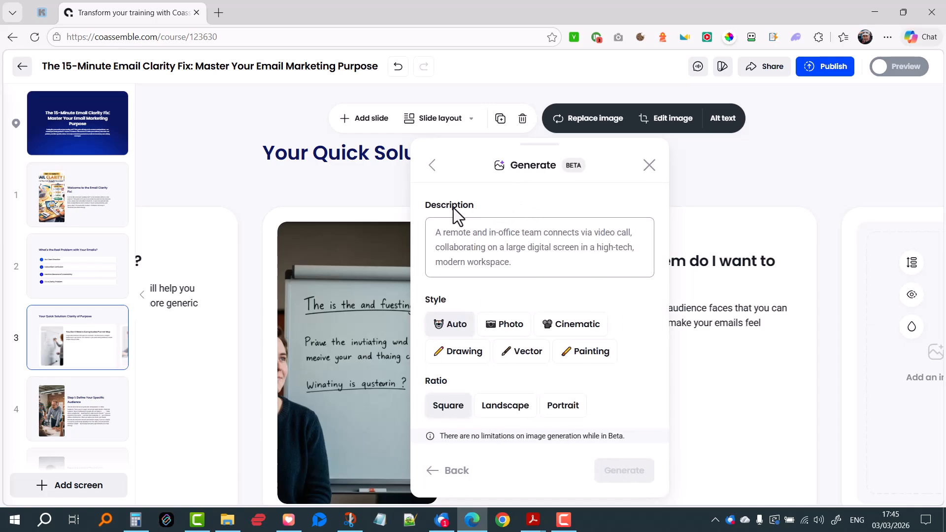
click(432, 166)
Step: Replace the Question 2 slide's image with the Unsplash photo of a hand holding a Rubik's cube against a dark green background
click(563, 228)
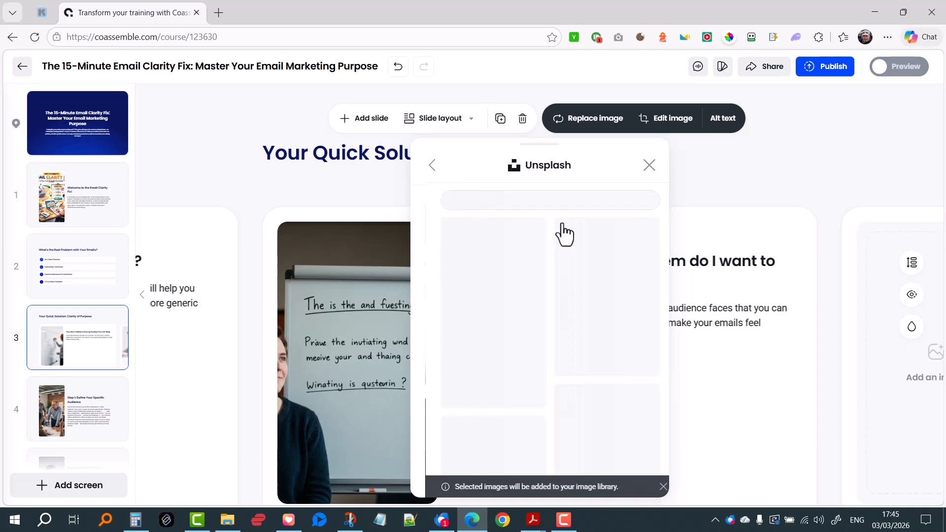
click(432, 167)
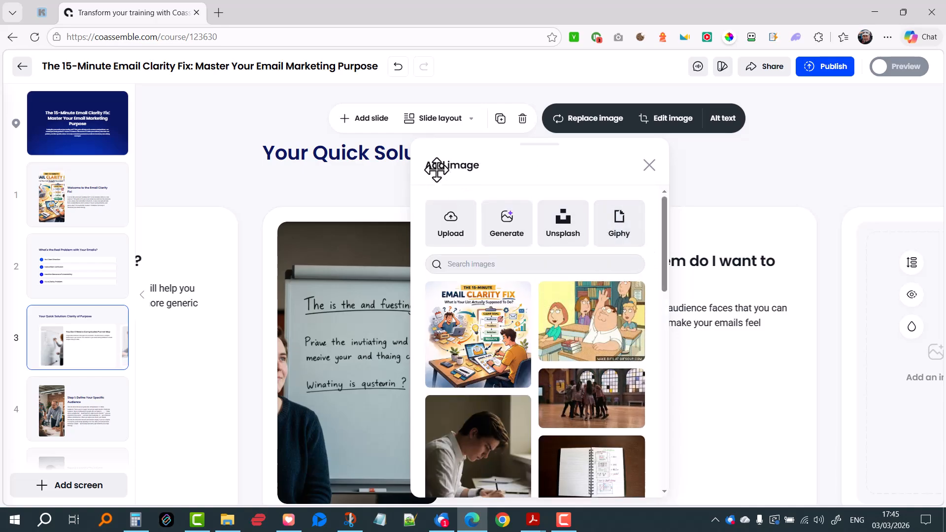
click(560, 235)
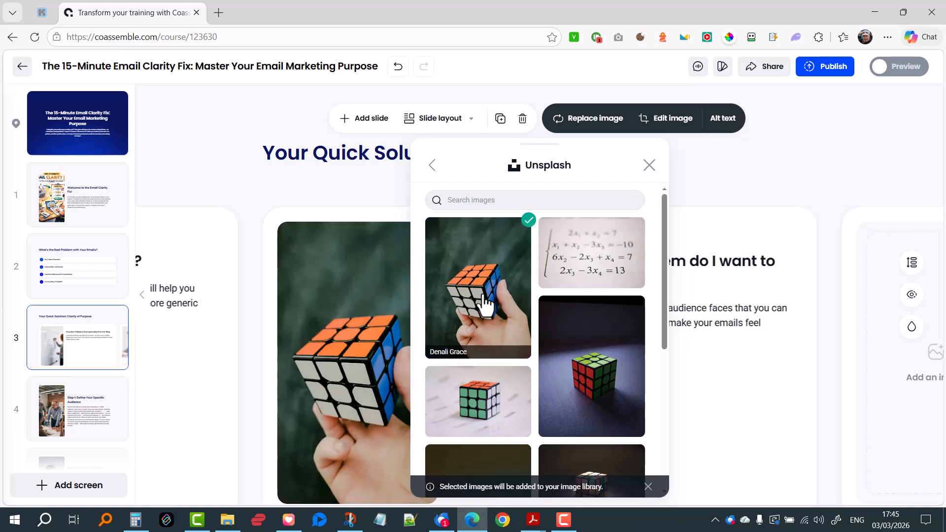
click(774, 183)
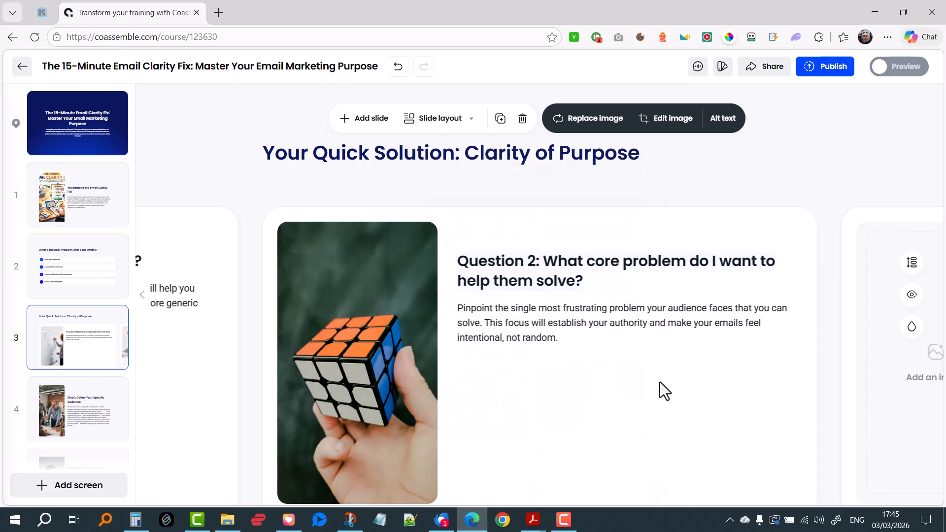
Step: Add the library photo of an open spiral notebook with sketches to the Question 3 slide
scroll(538, 478, down, 3)
click(584, 438)
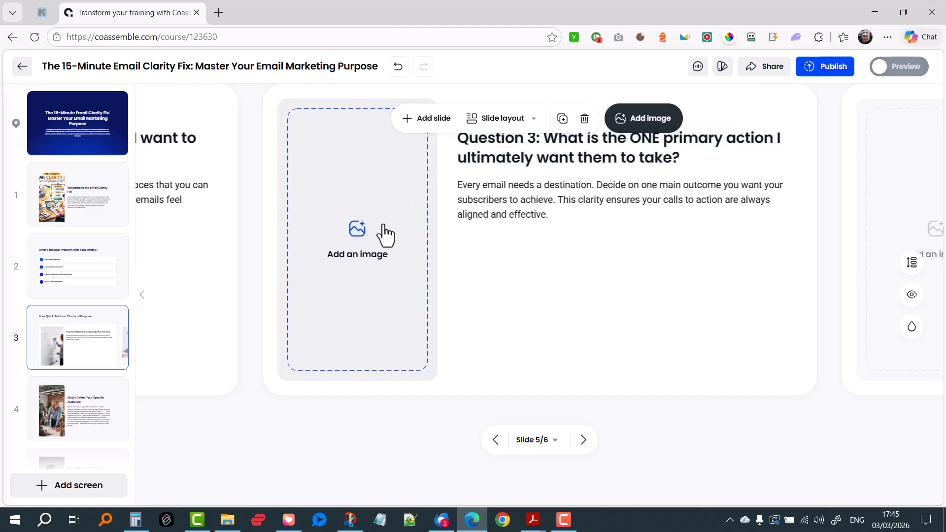
click(354, 237)
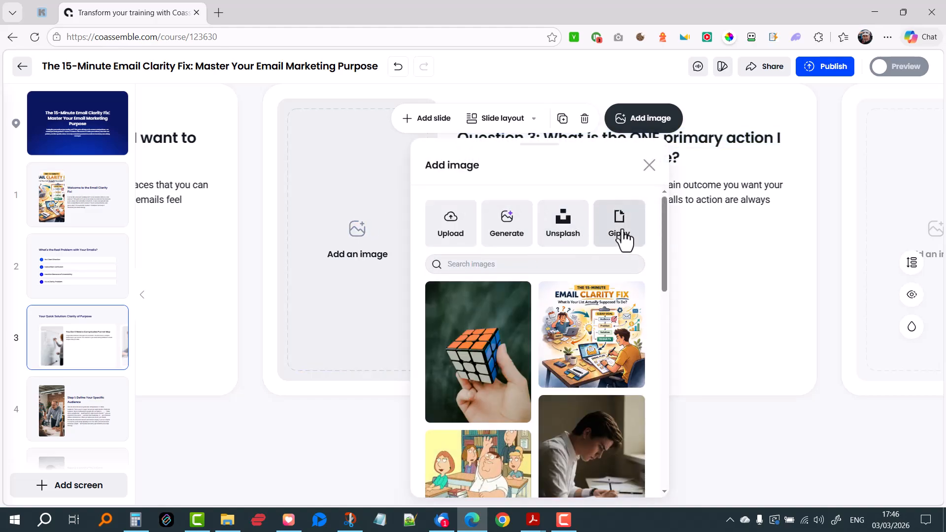
scroll(602, 295, down, 1)
scroll(602, 295, down, 5)
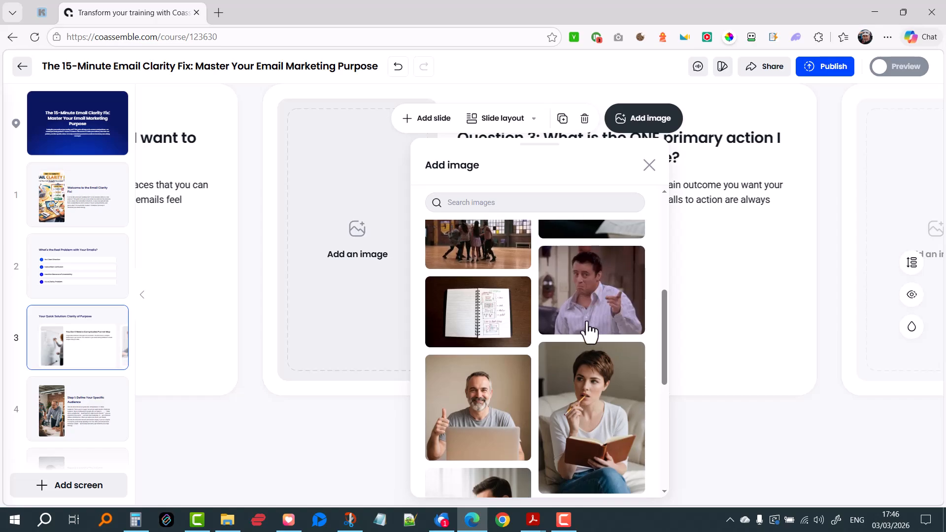
scroll(567, 330, down, 5)
scroll(522, 323, down, 2)
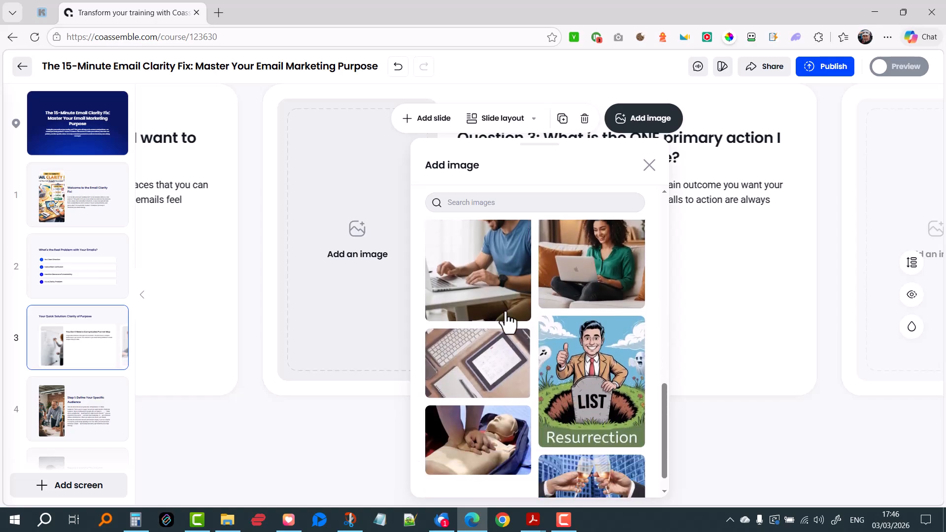
scroll(503, 326, up, 3)
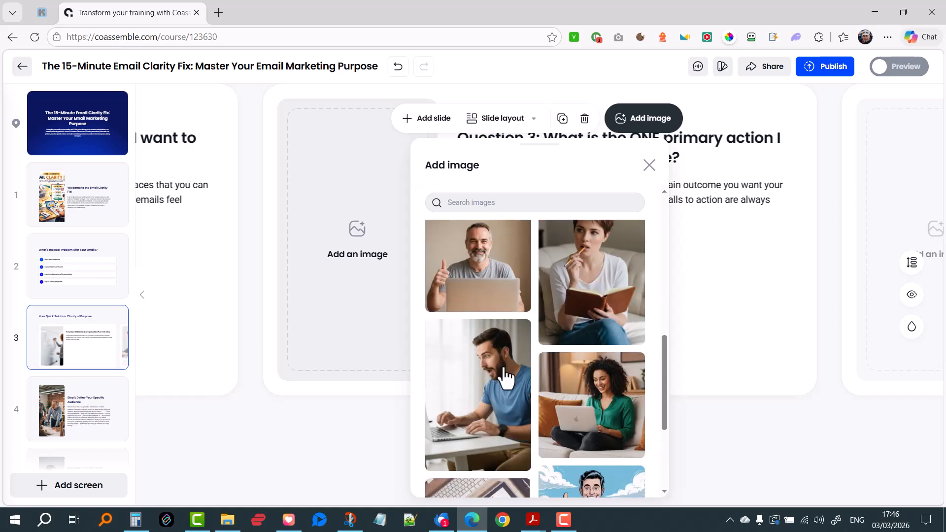
scroll(492, 285, up, 3)
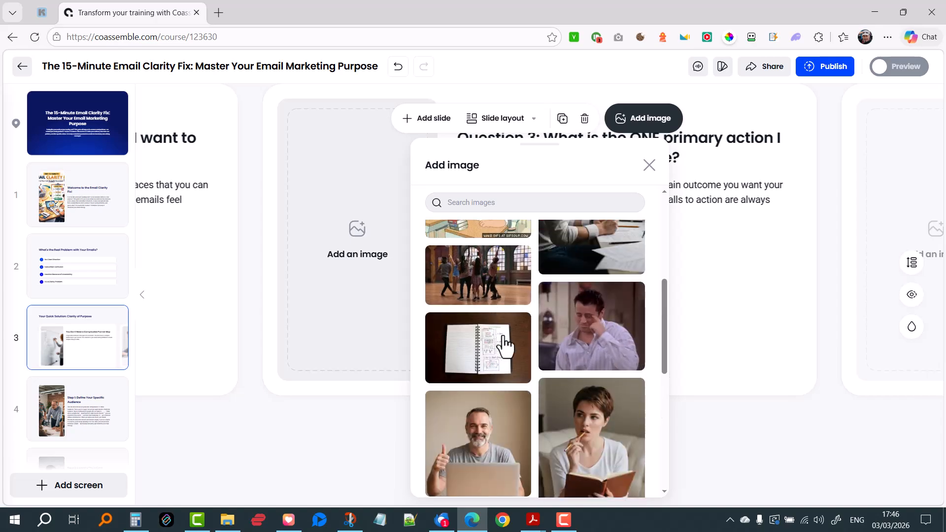
click(494, 348)
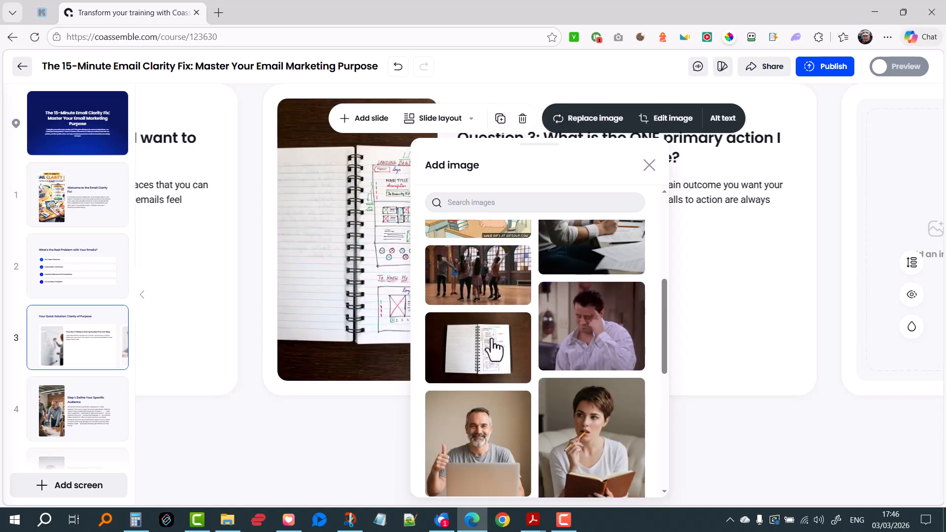
click(827, 137)
Step: Fit the whole notebook photo inside its frame on the Question 3 slide
mouse_move(379, 250)
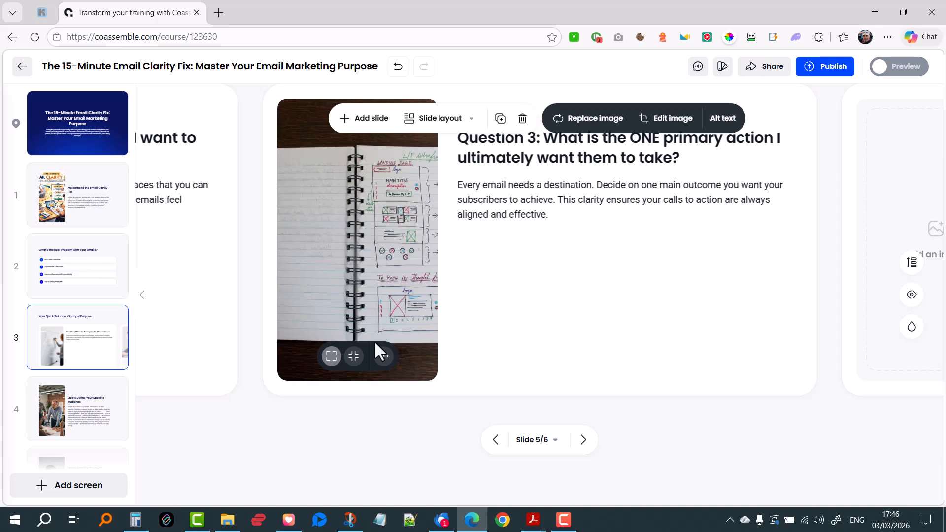
click(353, 356)
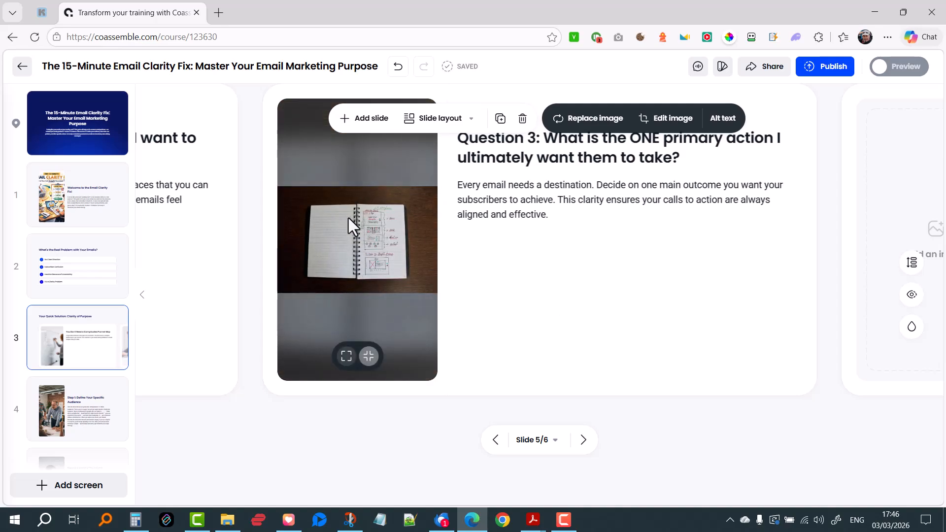
scroll(672, 285, up, 3)
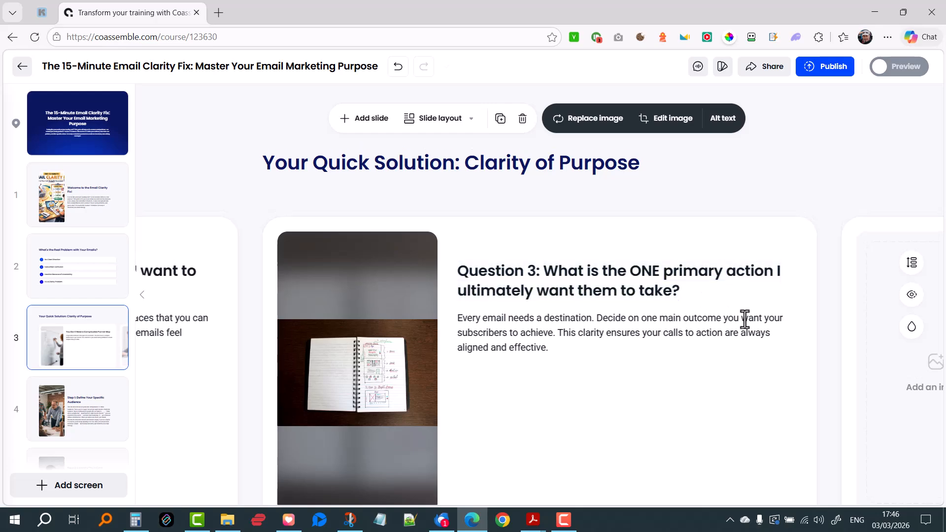
Step: Add the library photo of the smiling bearded man with a laptop to slide 6, "Focused, Consistent, and Intentional Emails"
scroll(744, 321, down, 3)
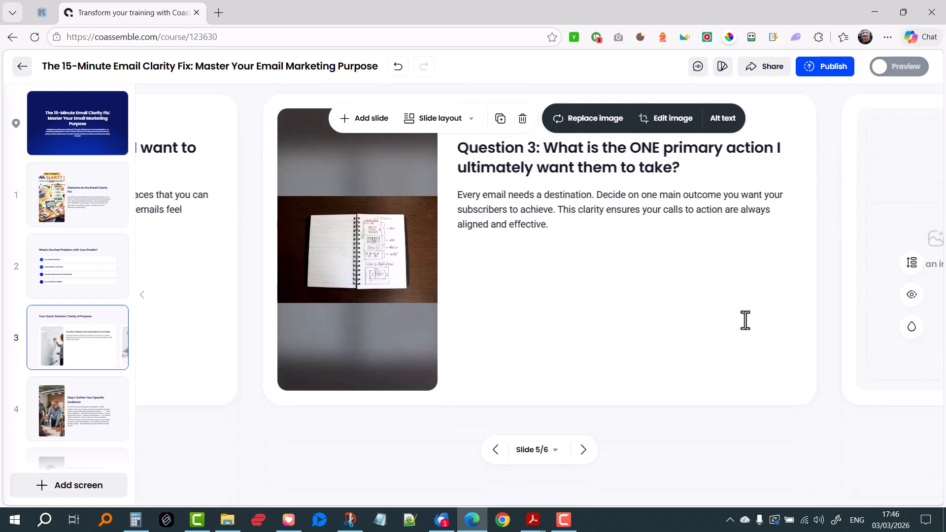
click(583, 449)
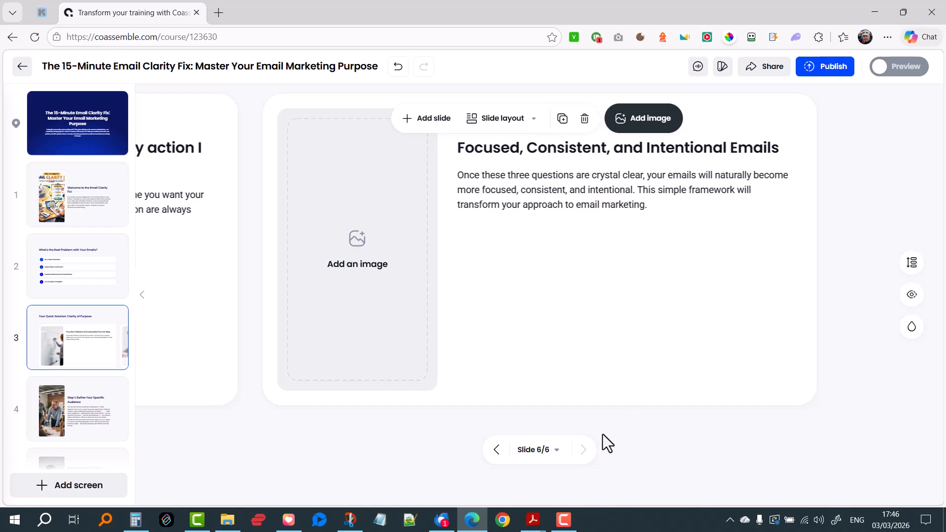
click(370, 256)
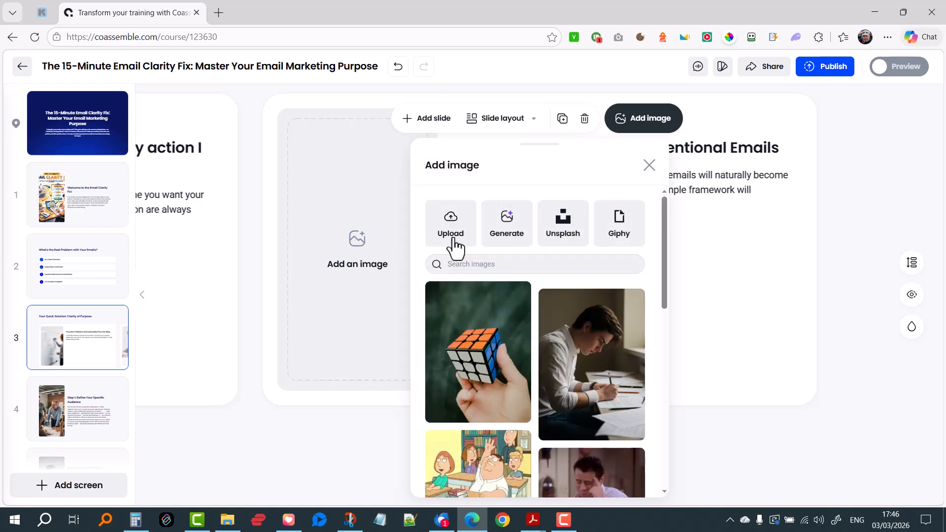
scroll(530, 359, down, 5)
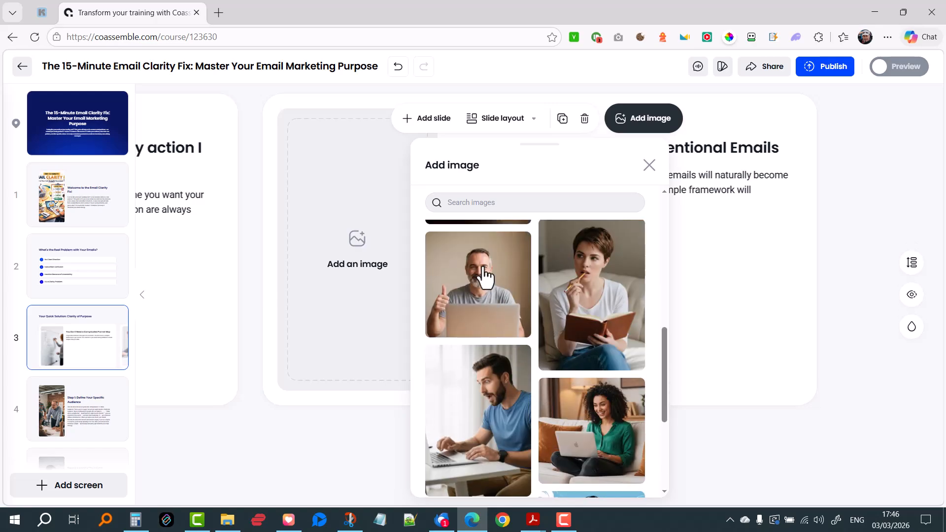
click(485, 279)
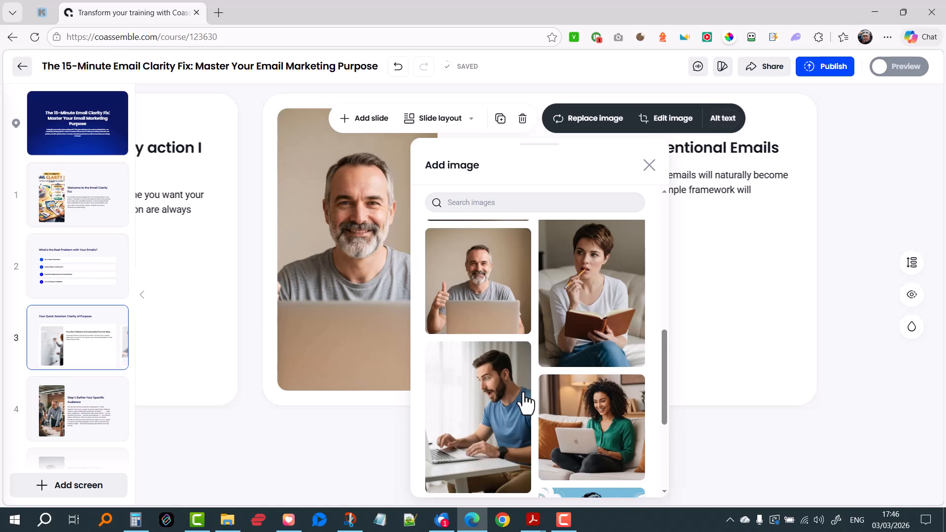
scroll(523, 394, down, 3)
scroll(523, 394, up, 4)
scroll(527, 401, up, 6)
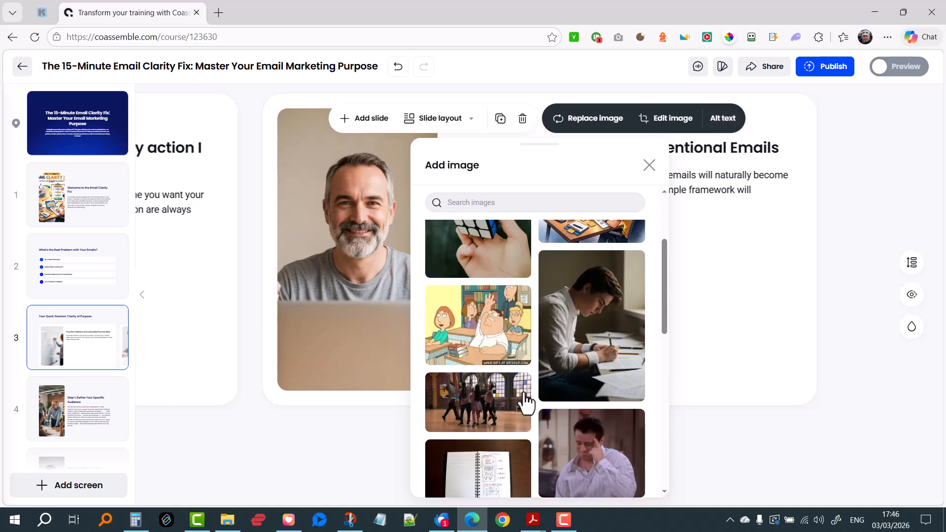
scroll(562, 401, down, 1)
scroll(561, 404, down, 5)
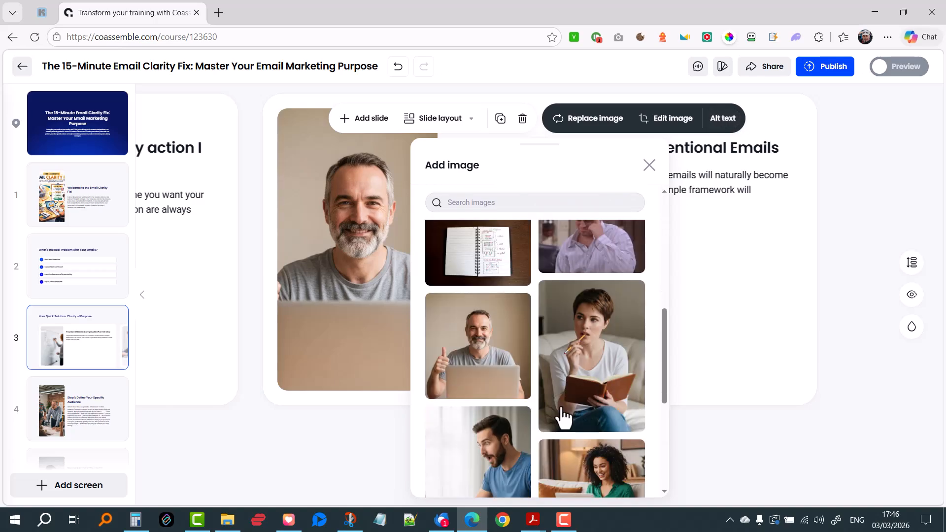
scroll(559, 408, up, 2)
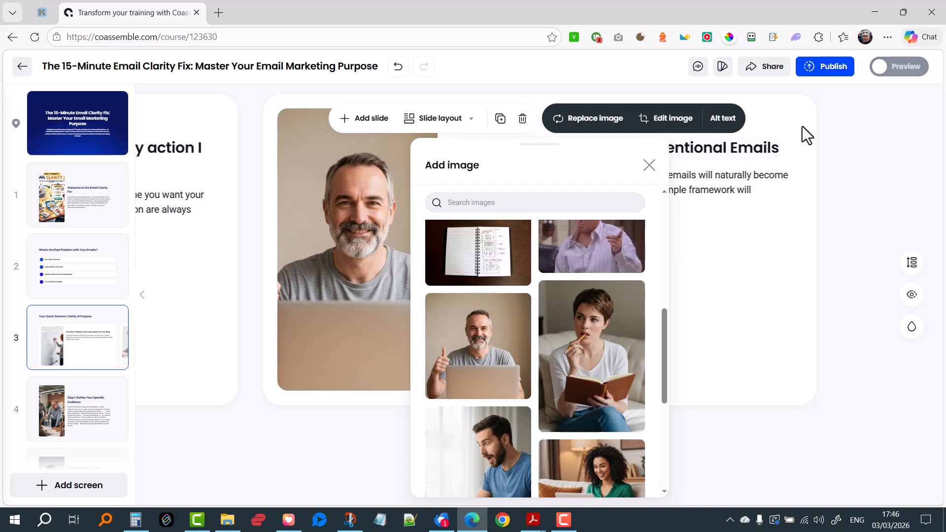
click(859, 117)
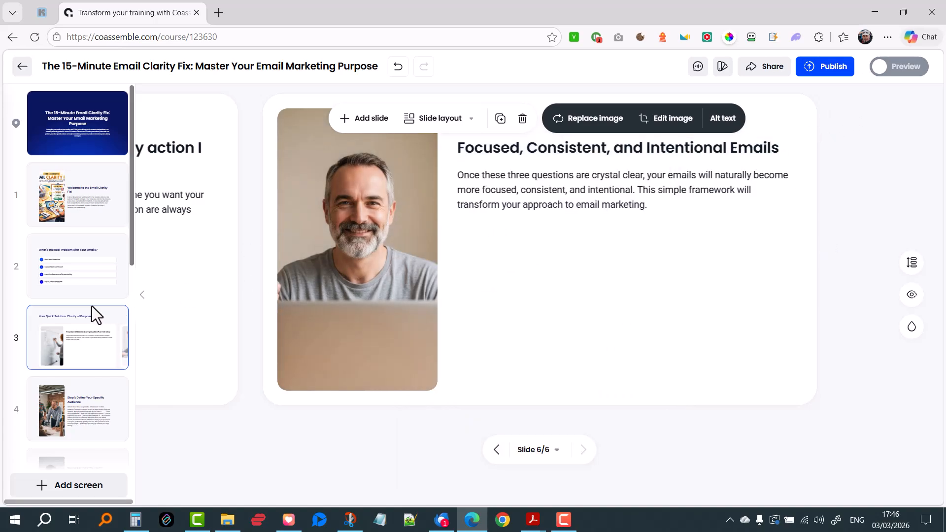
Step: Start a new paragraph before "Finish this sentence" in the body text of the "Step 1: Define Your Specific Audience" screen
click(66, 412)
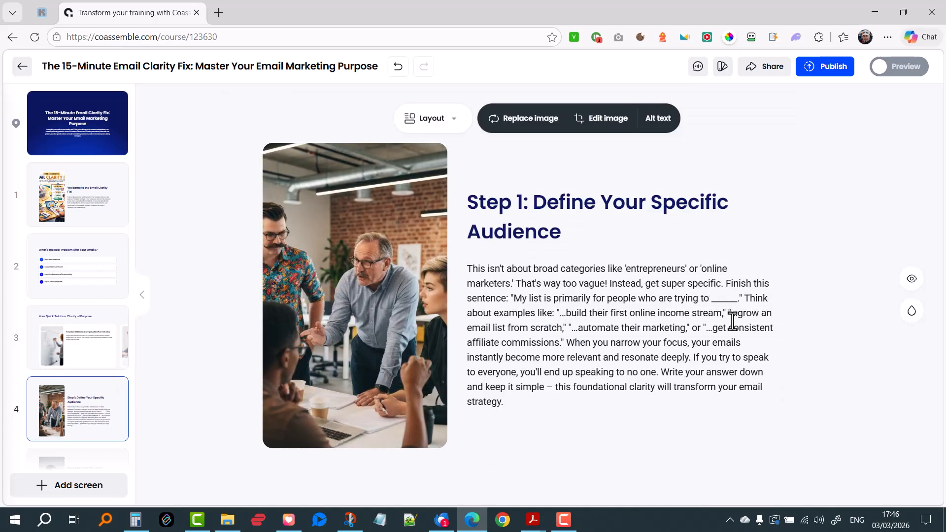
click(726, 285)
key(Return)
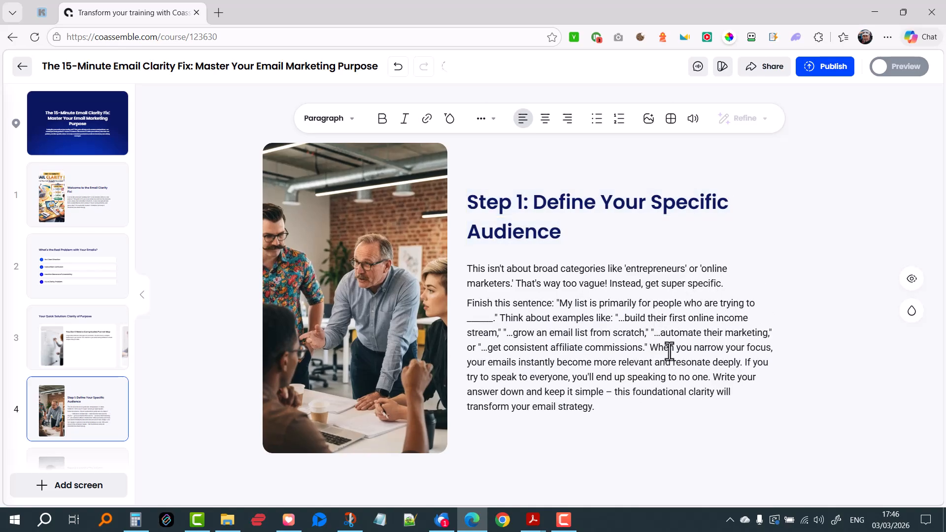
Step: Start new paragraphs before "When you narrow your focus" and "Write your answer down" in the "Step 1: Define Your Specific Audience" body text
click(774, 334)
key(Return)
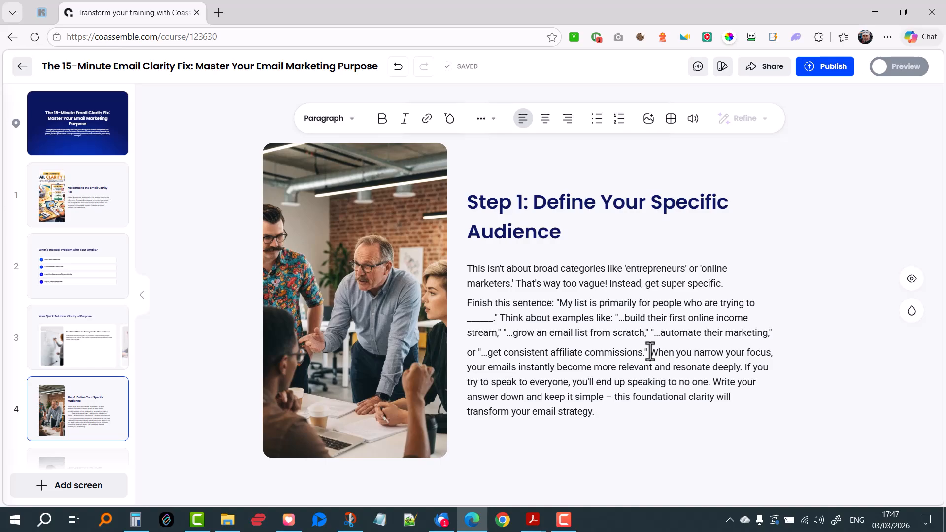
click(650, 352)
key(Return)
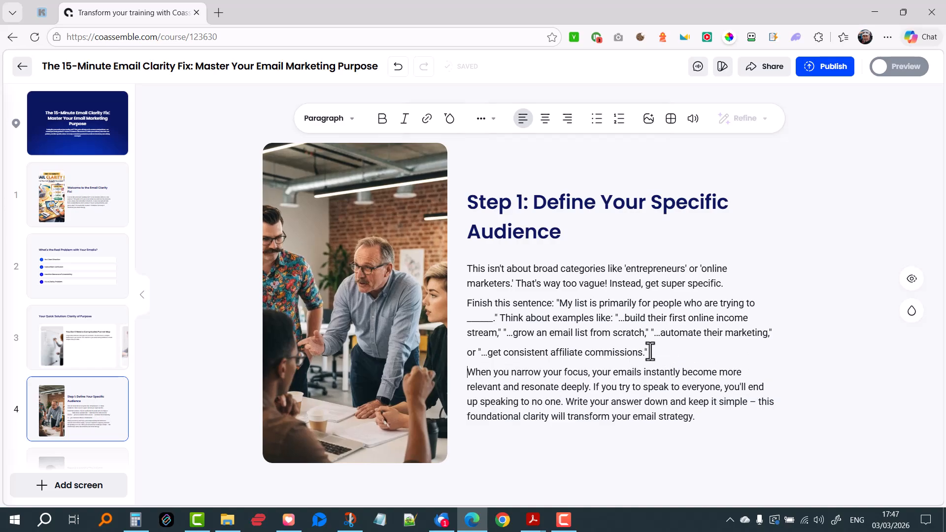
click(467, 352)
key(BackSpace)
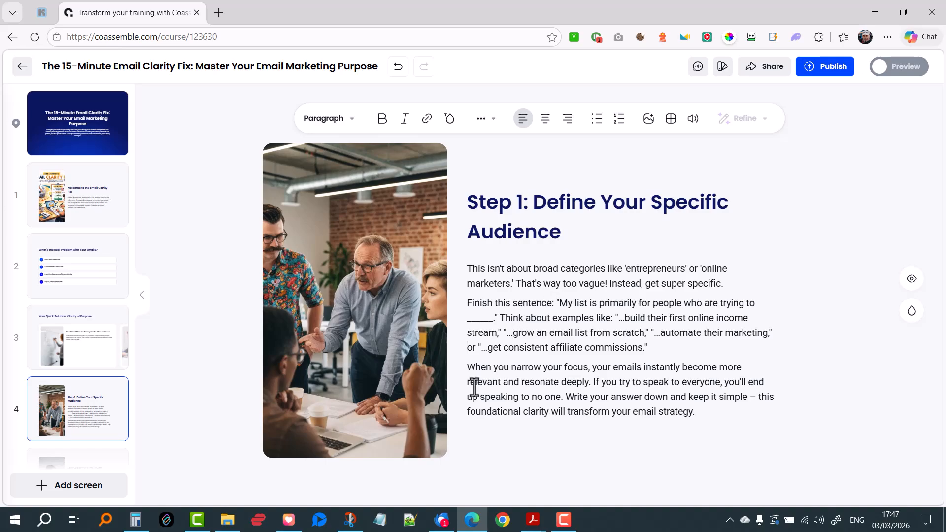
click(566, 391)
key(Return)
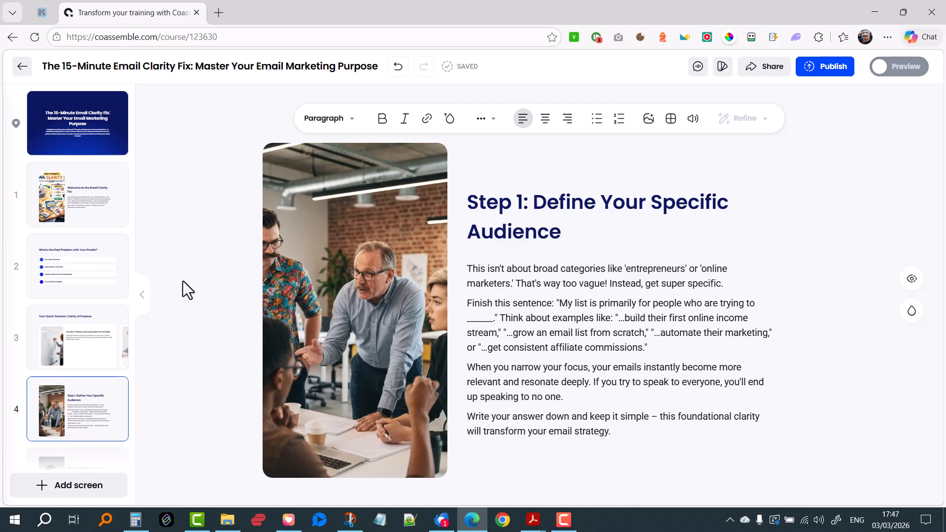
Step: Crop both sides of the photo on the "Step 2: Identify Their Core Frustrating Problem" screen with the free ratio and save the changes
scroll(80, 331, down, 5)
click(79, 251)
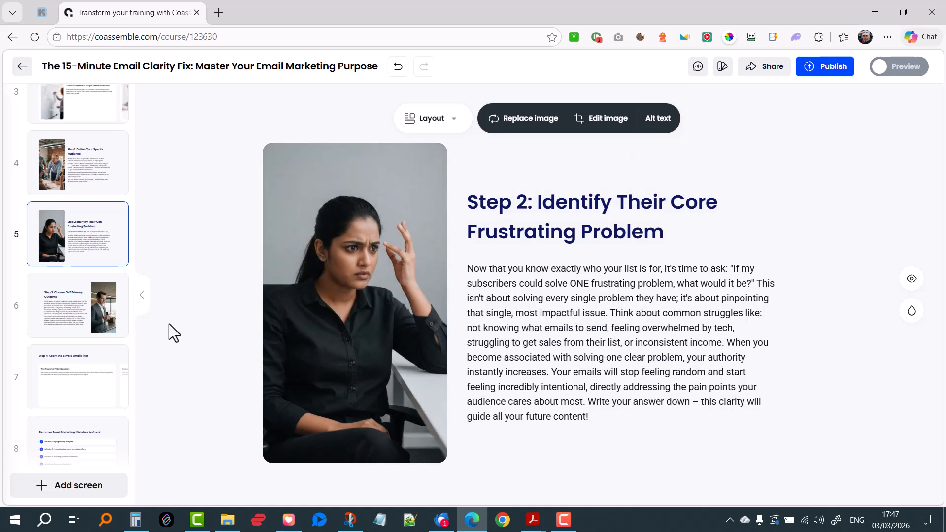
click(597, 121)
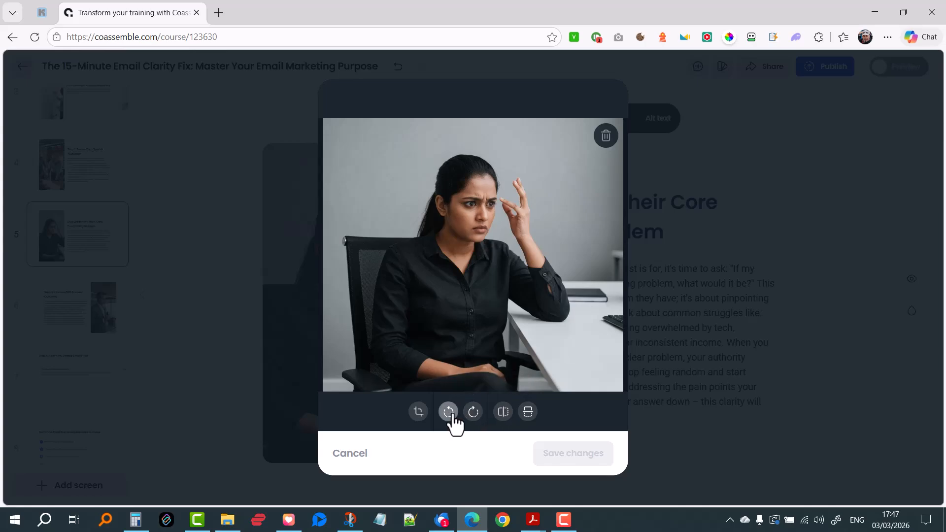
click(418, 412)
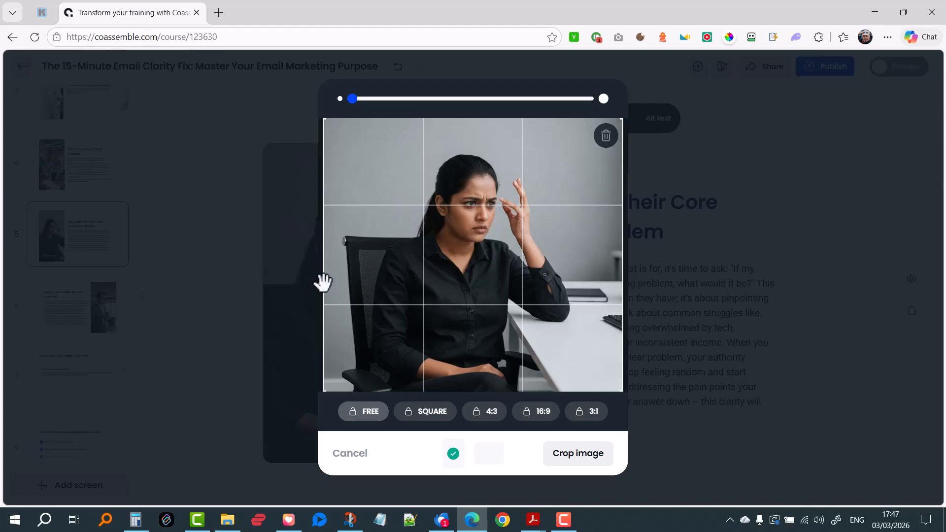
drag(325, 281, 359, 281)
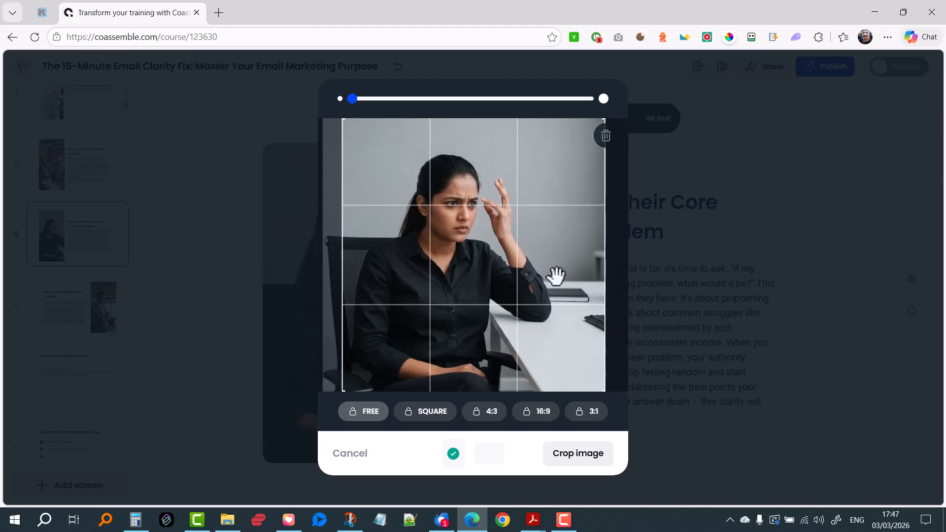
drag(604, 273, 553, 274)
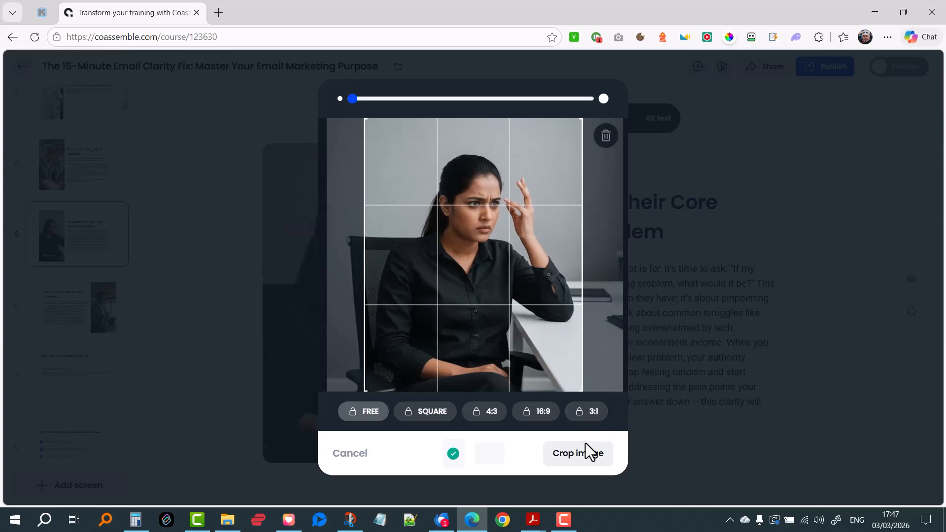
click(586, 455)
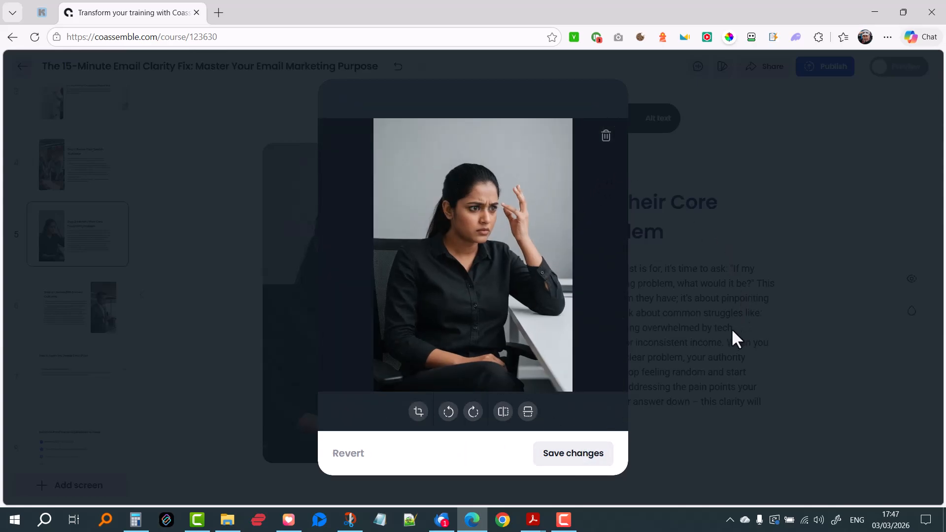
click(603, 456)
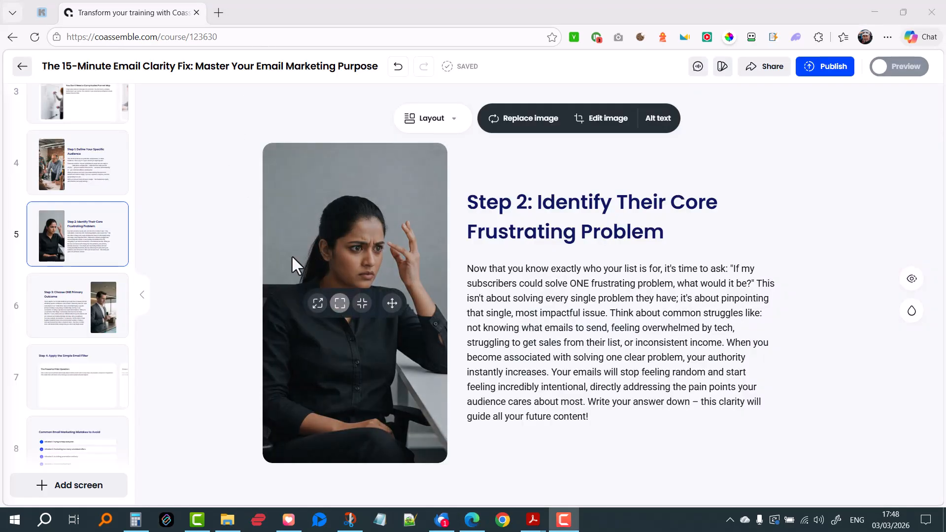
Step: Review the "Step 3: Choose ONE Primary Outcome" screen and the slides of "Step 4: Apply the Simple Email Filter", checking their images and text
scroll(99, 266, down, 3)
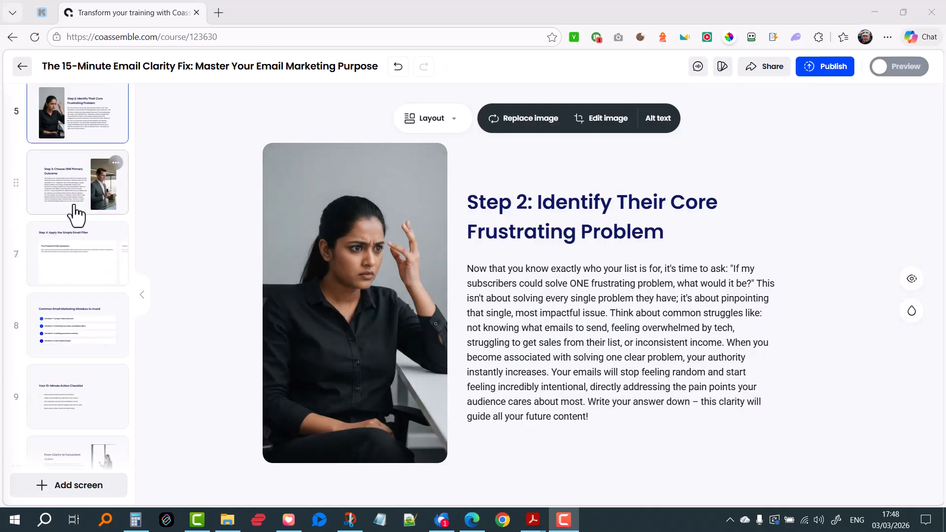
click(64, 187)
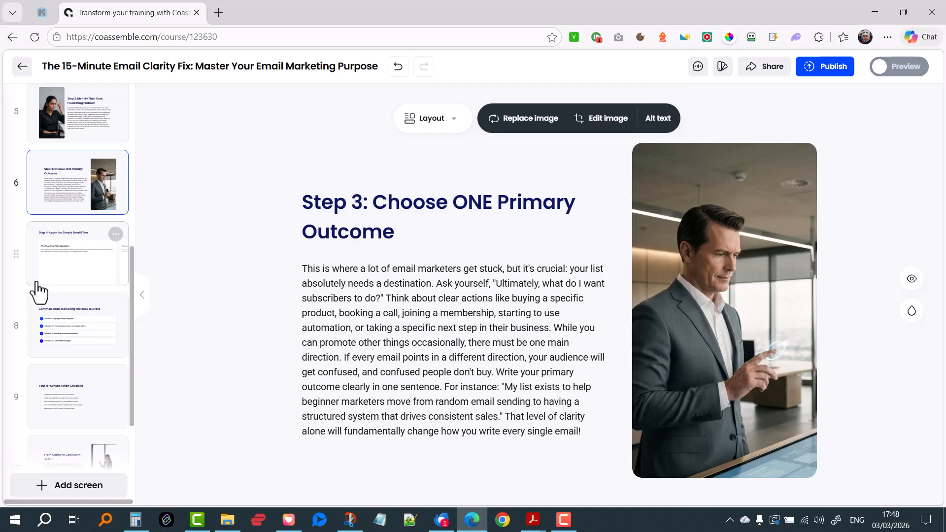
click(68, 274)
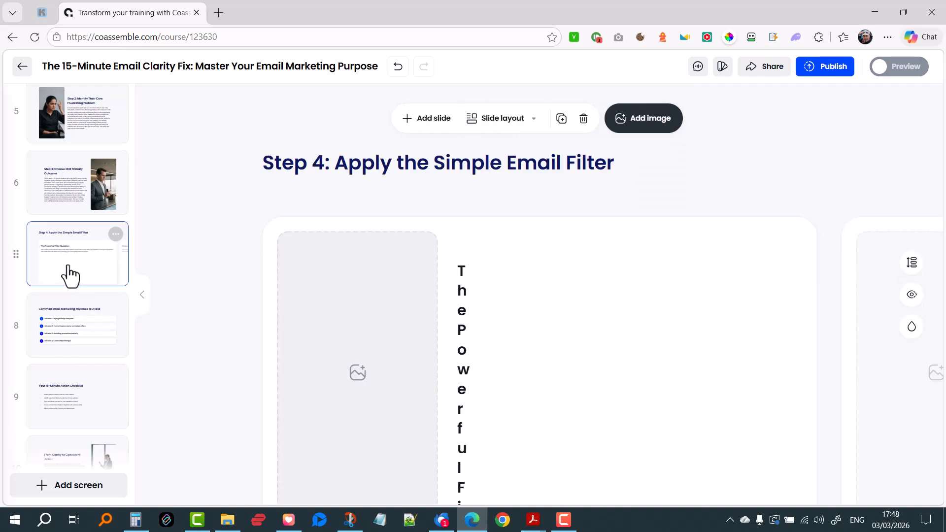
scroll(270, 355, down, 3)
scroll(270, 355, up, 2)
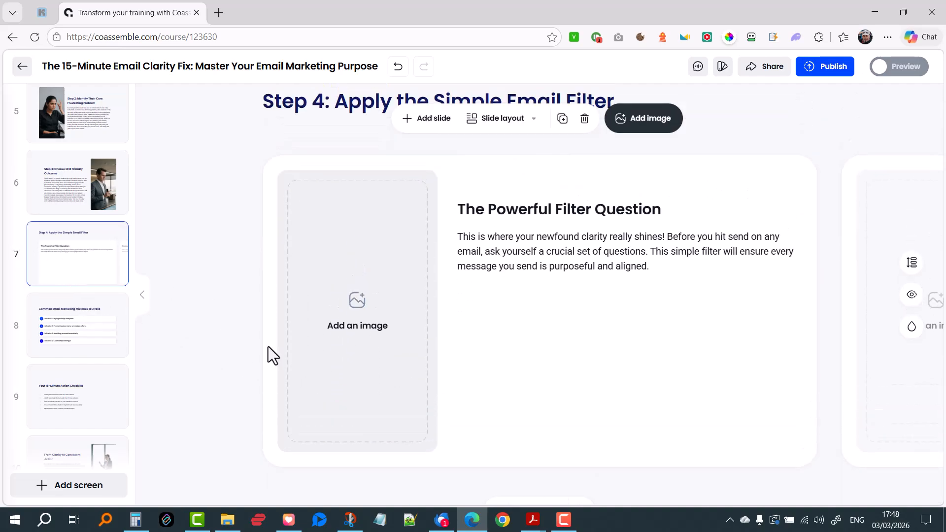
scroll(320, 369, down, 2)
click(581, 421)
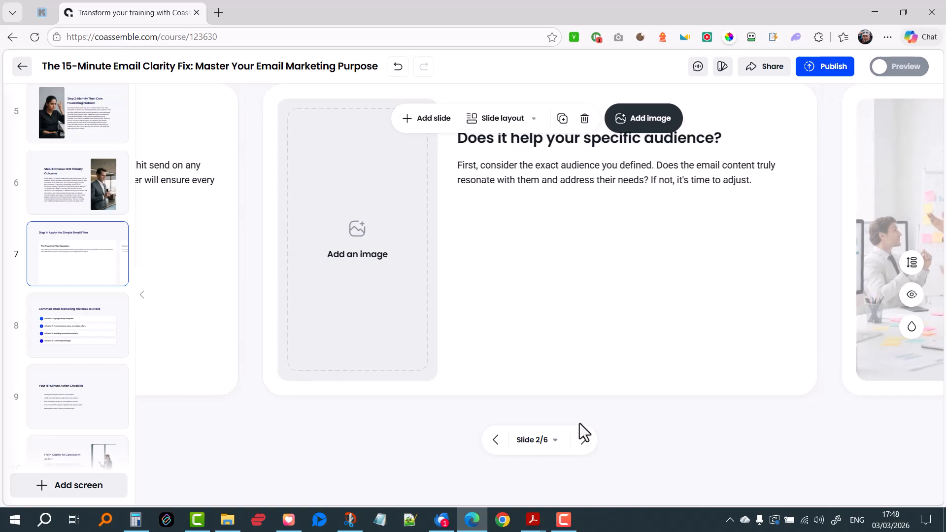
click(585, 443)
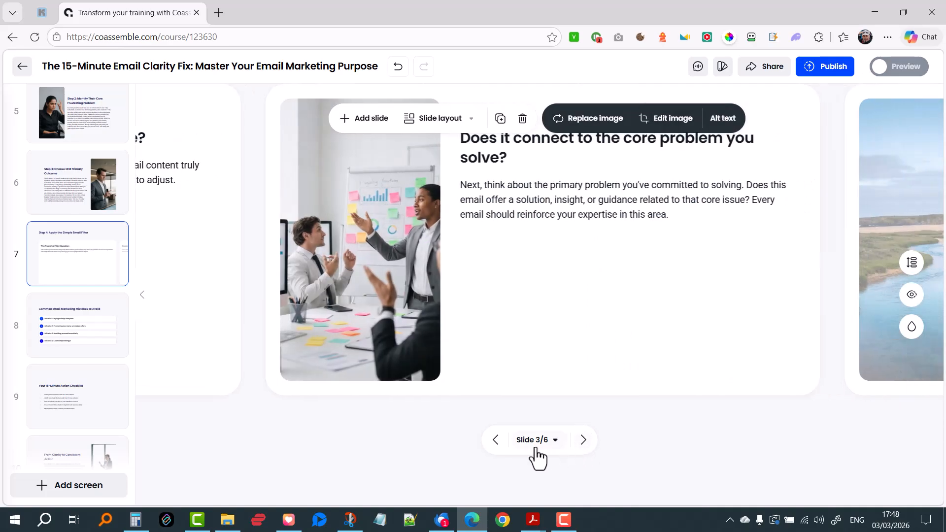
click(584, 441)
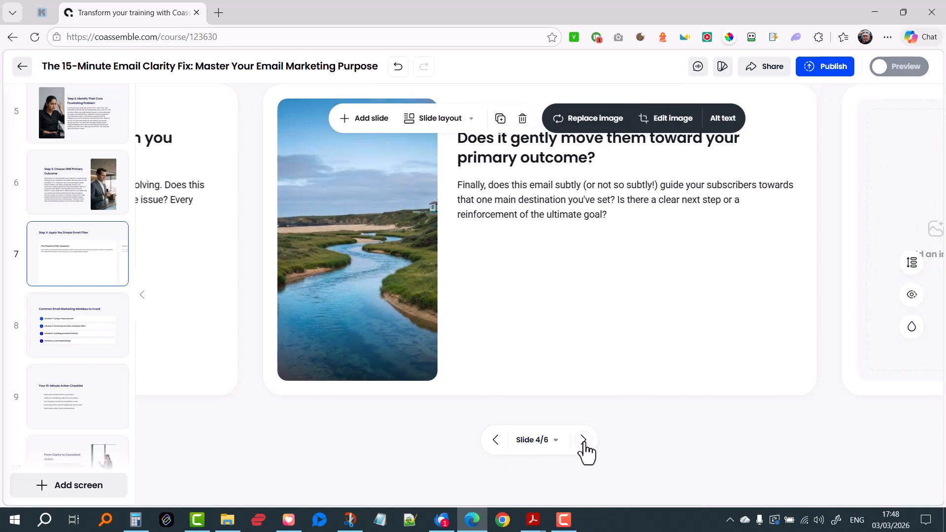
click(584, 440)
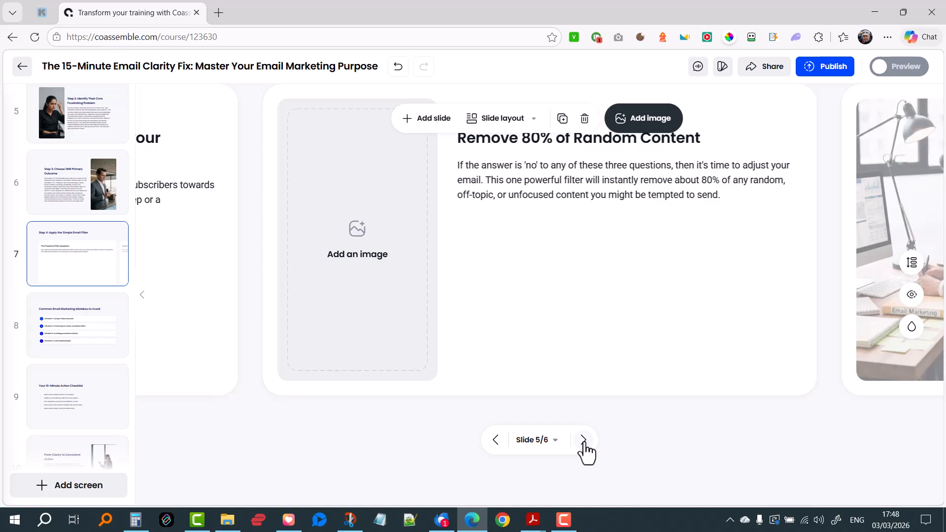
click(584, 440)
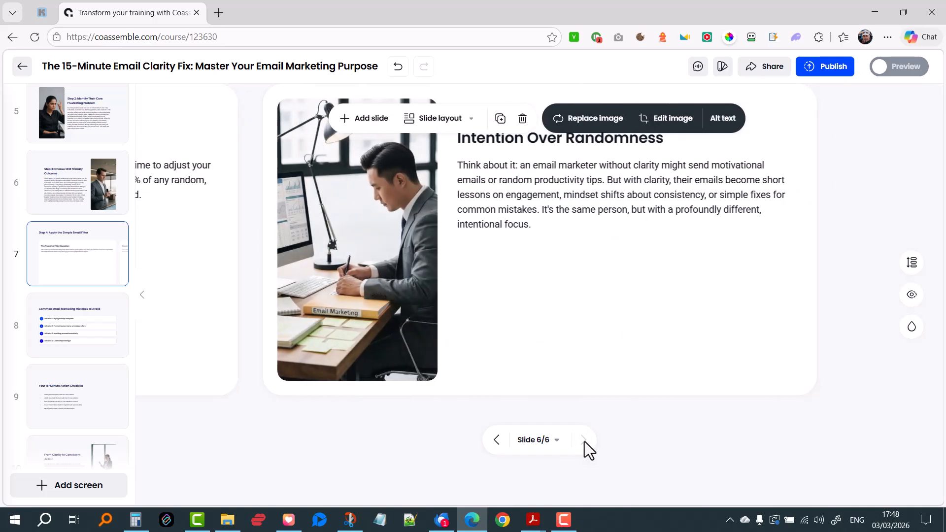
mouse_move(336, 309)
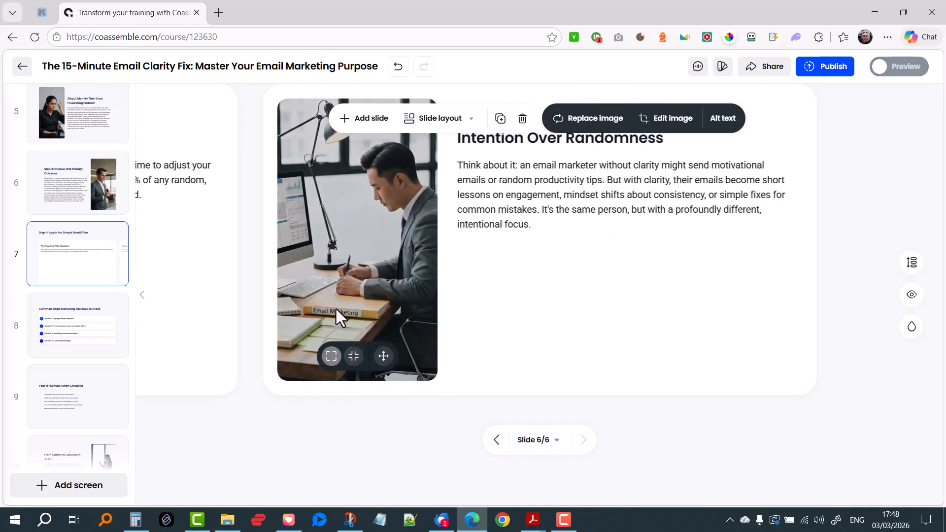
click(496, 440)
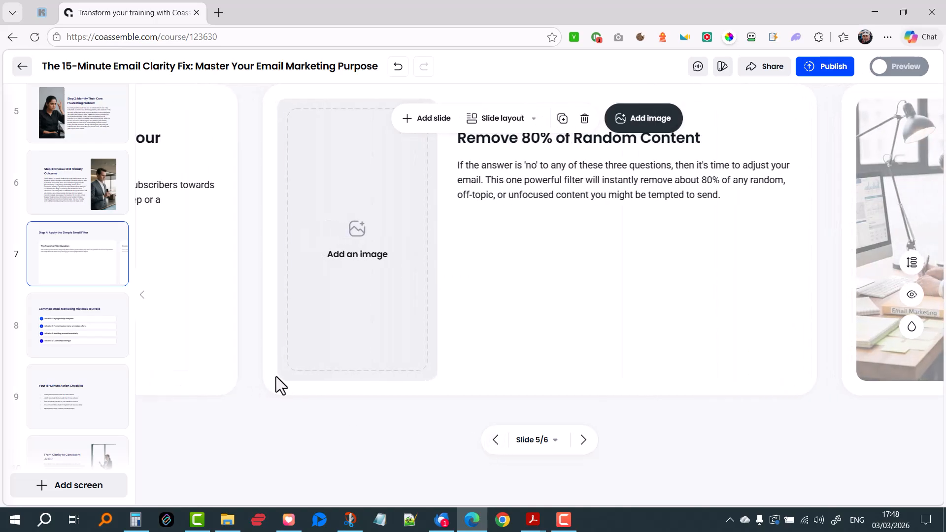
Step: Check the descriptions of Mistake 1 and Mistake 2 on the "Common Email Marketing Mistakes to Avoid" screen
click(69, 326)
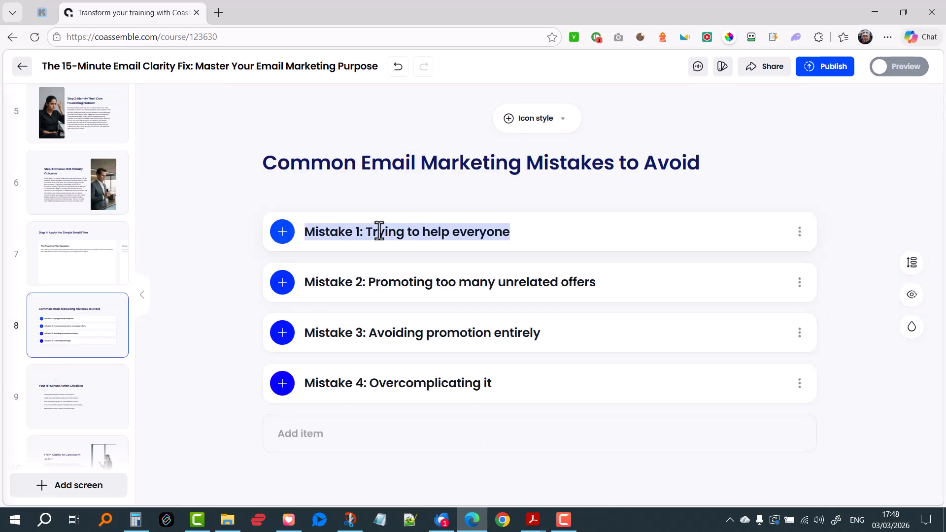
click(283, 232)
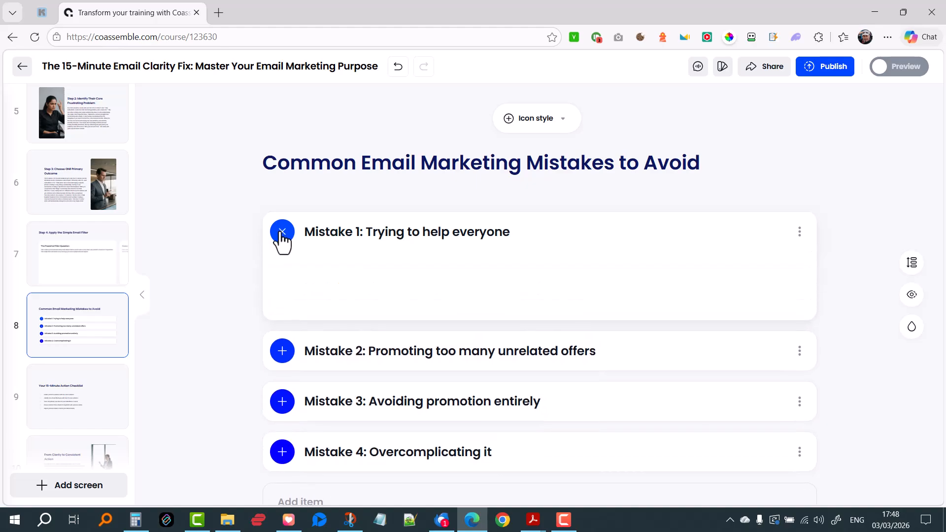
click(282, 231)
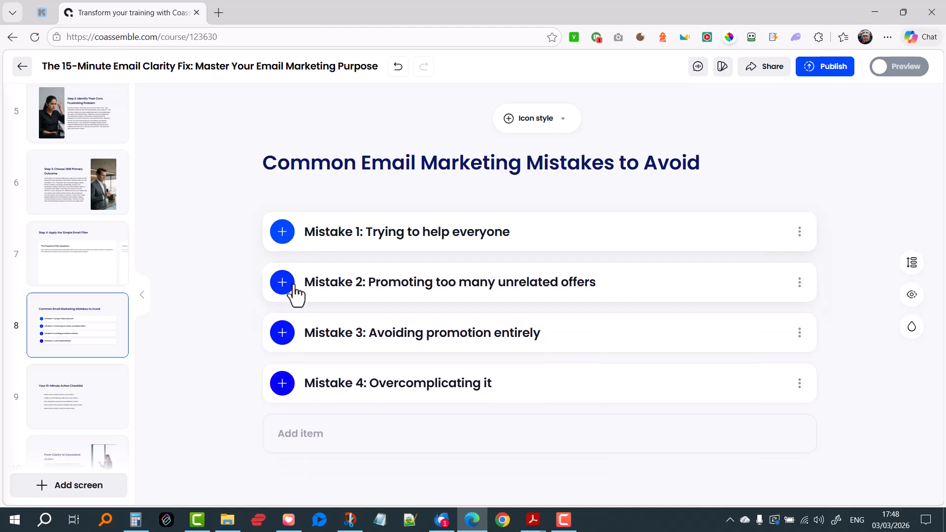
click(283, 284)
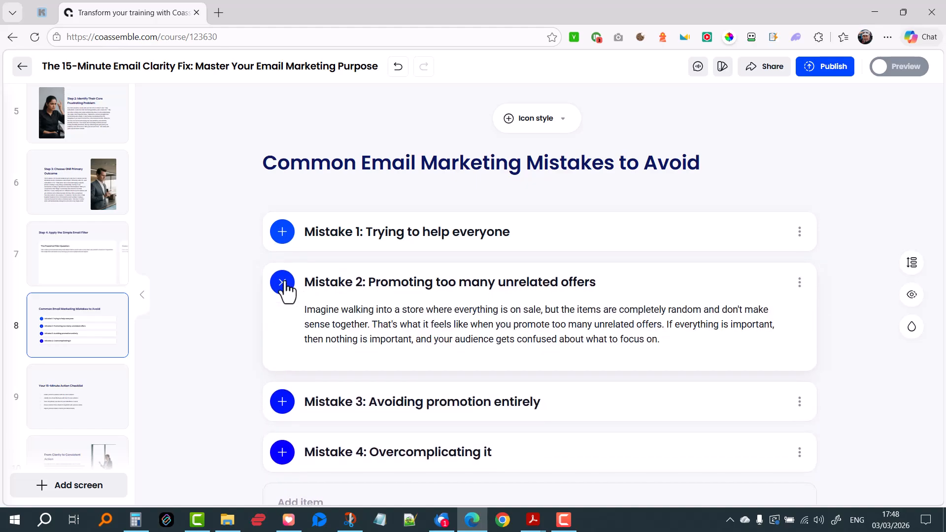
click(283, 283)
Step: Review the icon style options of the "Your 15-Minute Action Checklist" screen and the text and image of "From Clarity to Consistent Action"
scroll(106, 295, down, 4)
click(96, 237)
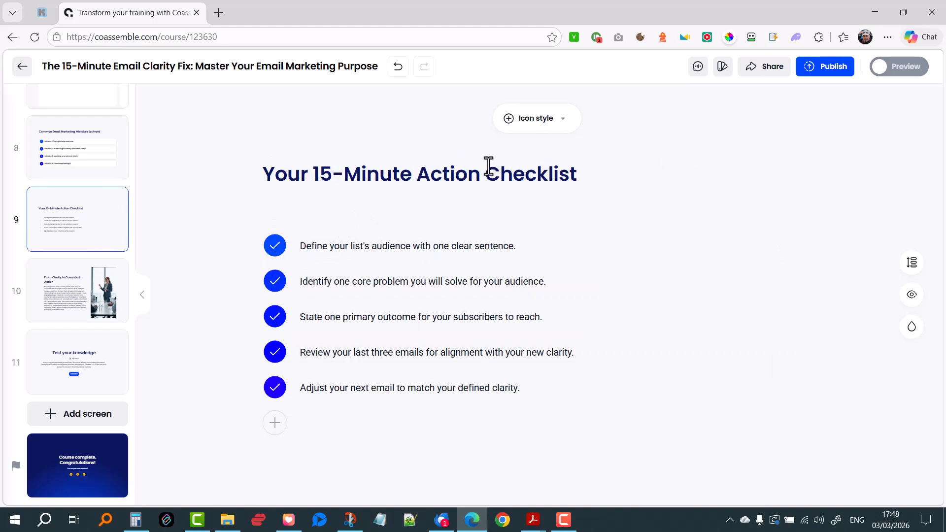
click(522, 121)
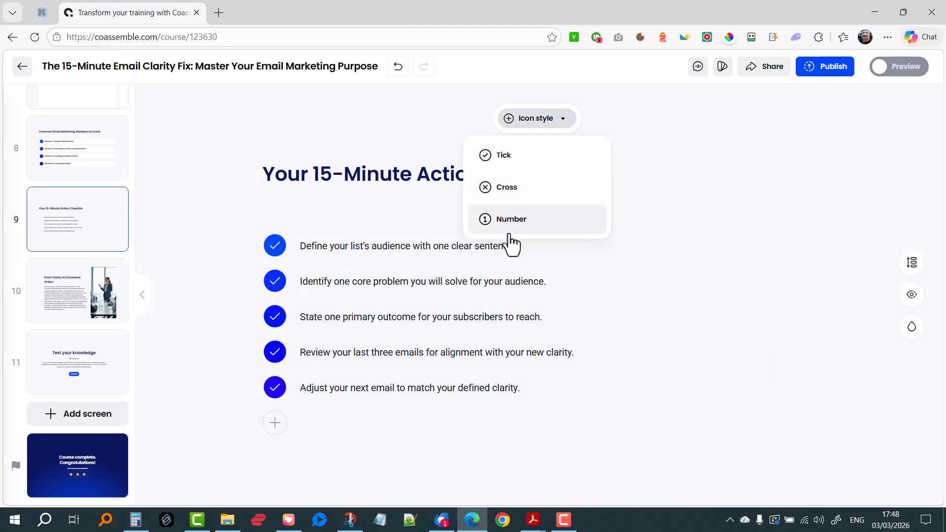
click(229, 118)
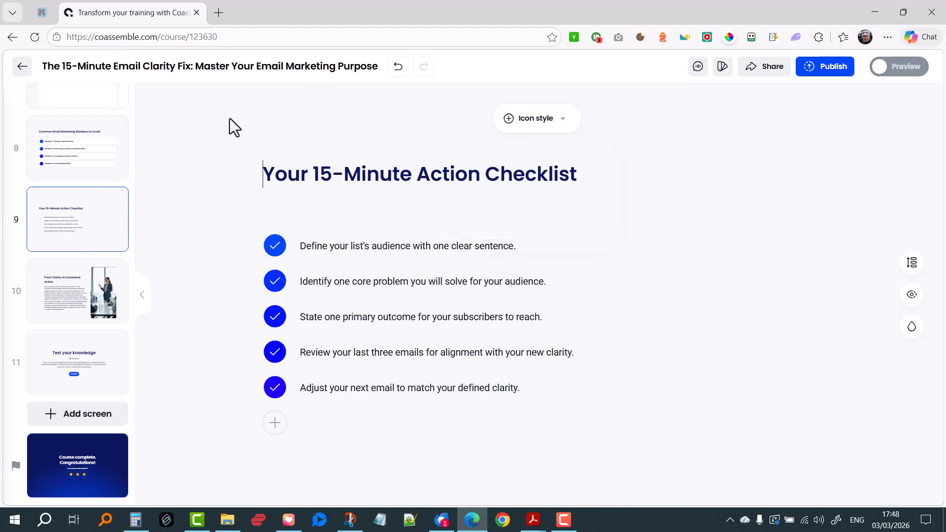
click(65, 312)
scroll(443, 318, down, 1)
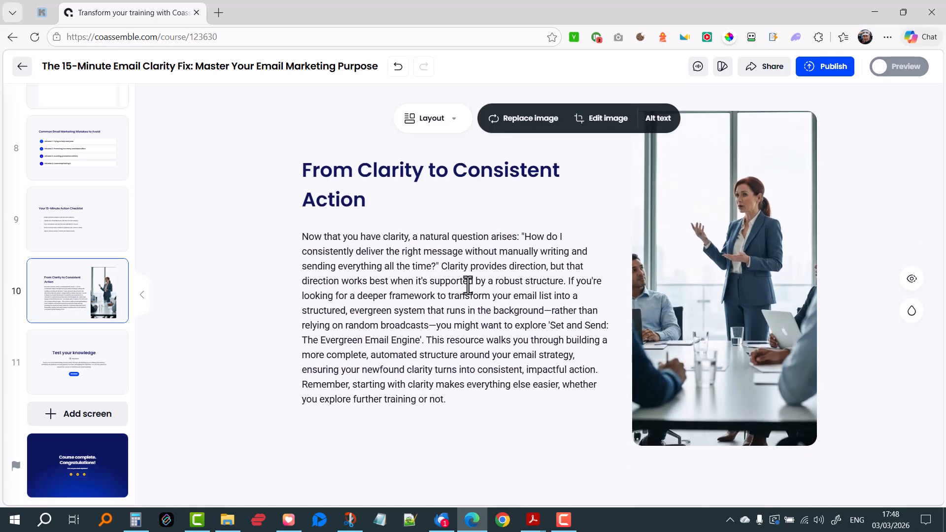
Step: Examine the label and description pairs of the first matching question on the "Test your knowledge" quiz screen
click(64, 348)
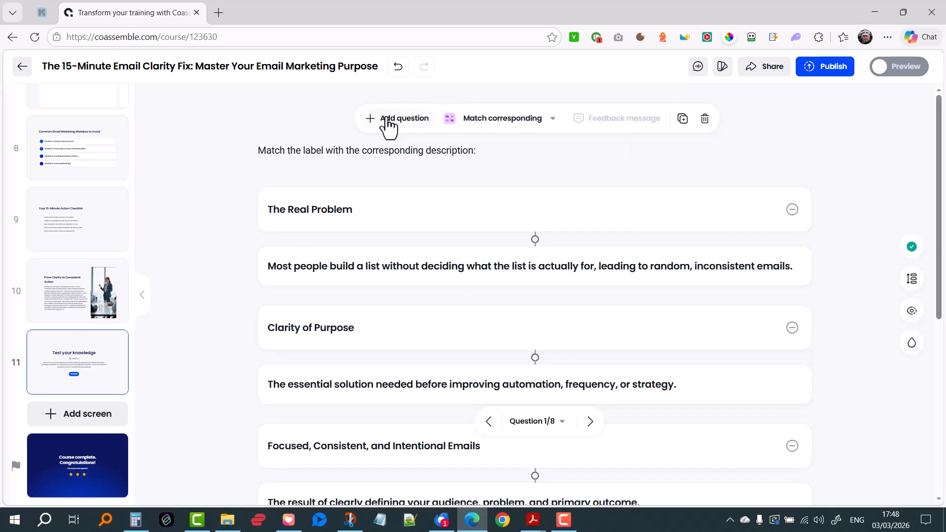
scroll(189, 256, down, 2)
scroll(189, 256, down, 5)
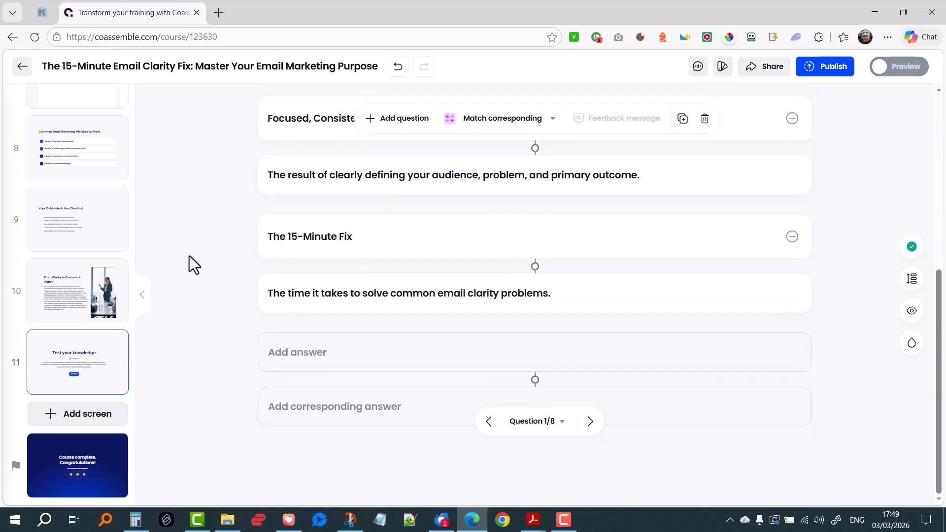
scroll(188, 254, up, 7)
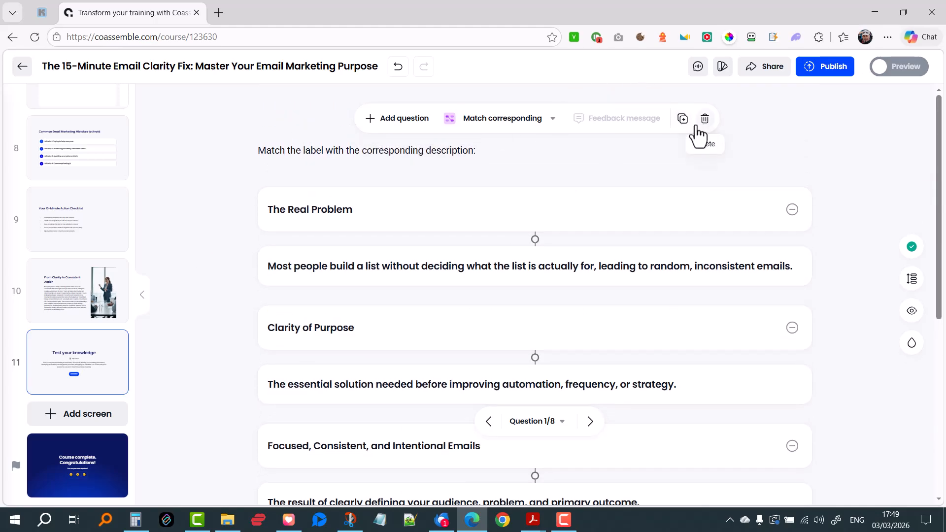
scroll(212, 251, down, 5)
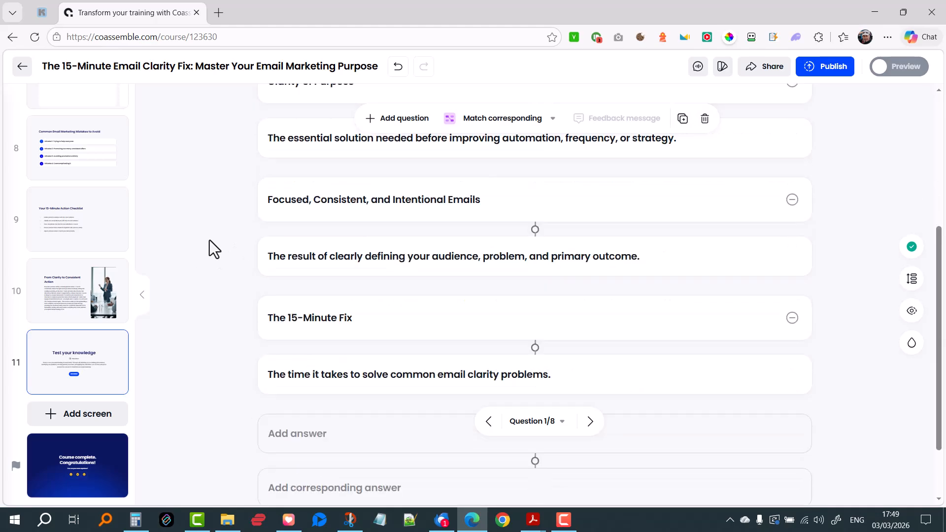
Step: Look through the screen types available for a new screen, from Text and image to Quiz, previewing their sample layouts
click(76, 417)
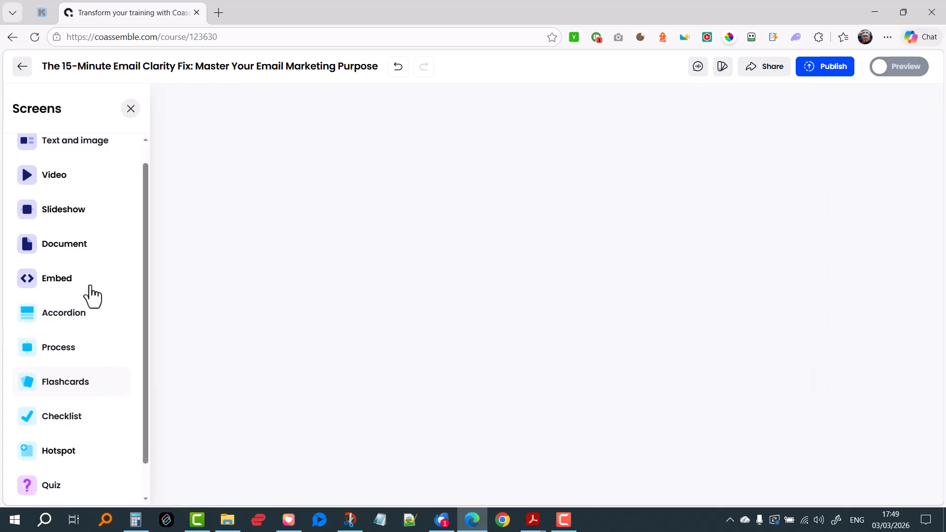
scroll(55, 188, up, 1)
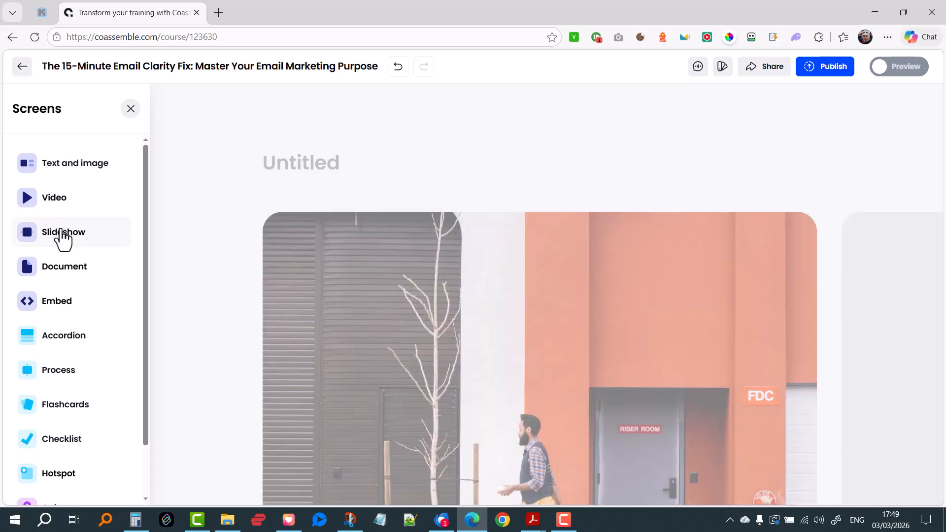
scroll(62, 269, down, 1)
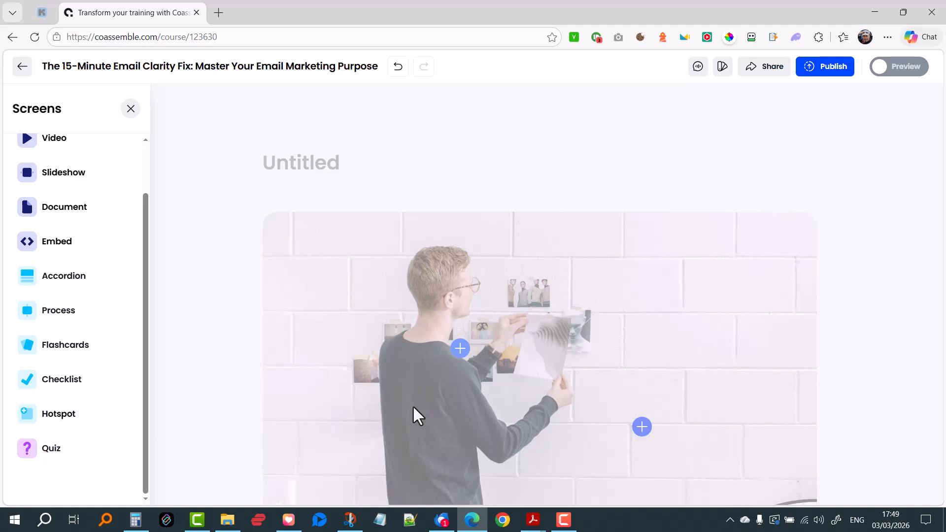
click(461, 357)
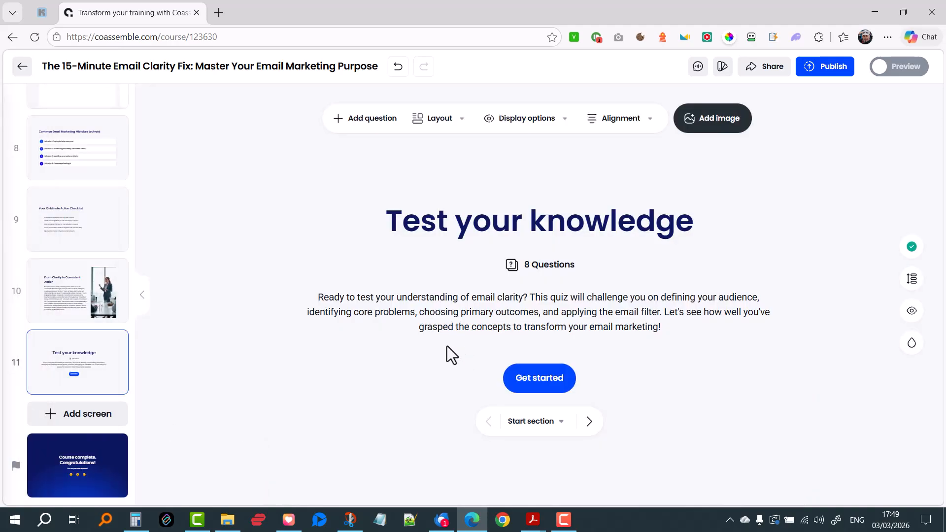
Step: Add a Hotspot screen after the "Test your knowledge" quiz and check the card behind its first hotspot
click(83, 411)
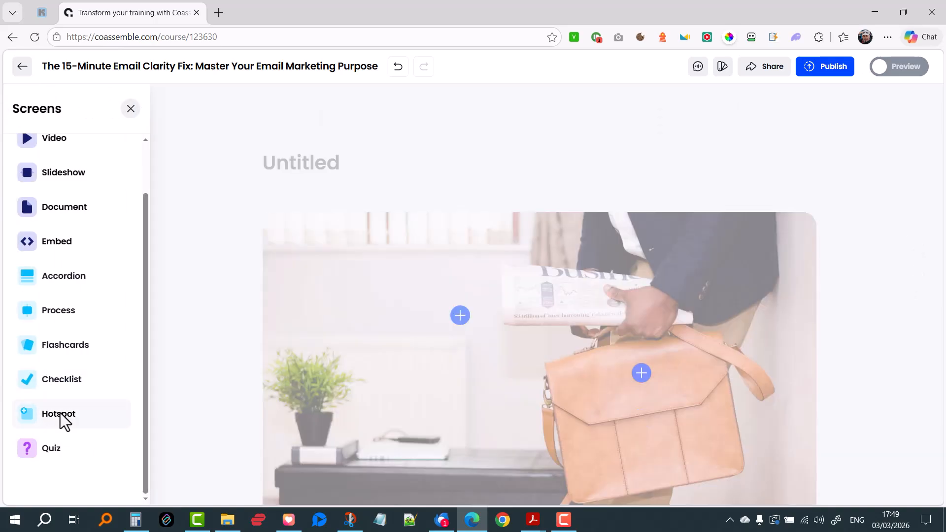
click(461, 315)
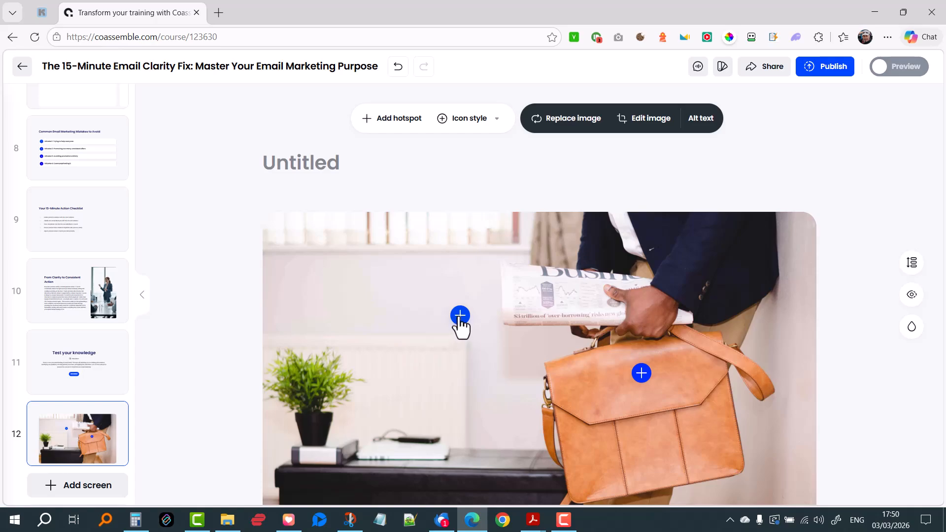
click(461, 321)
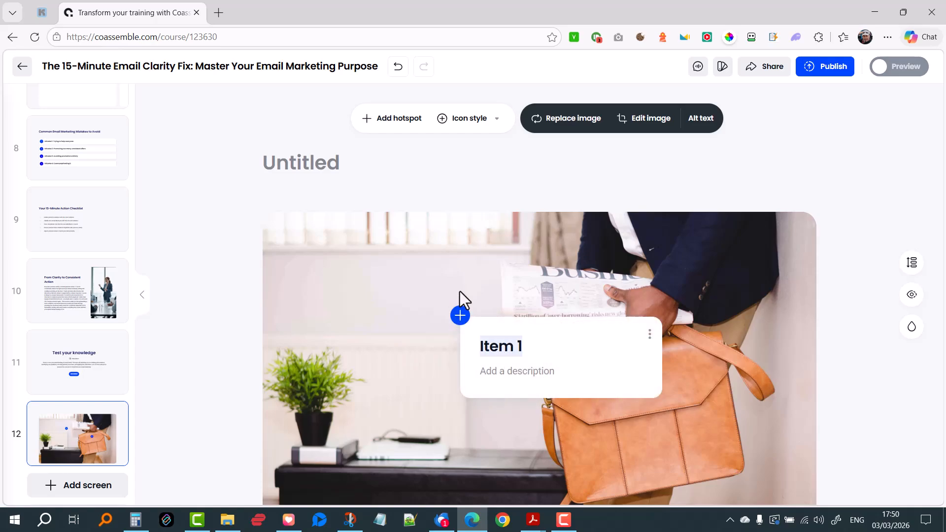
click(460, 319)
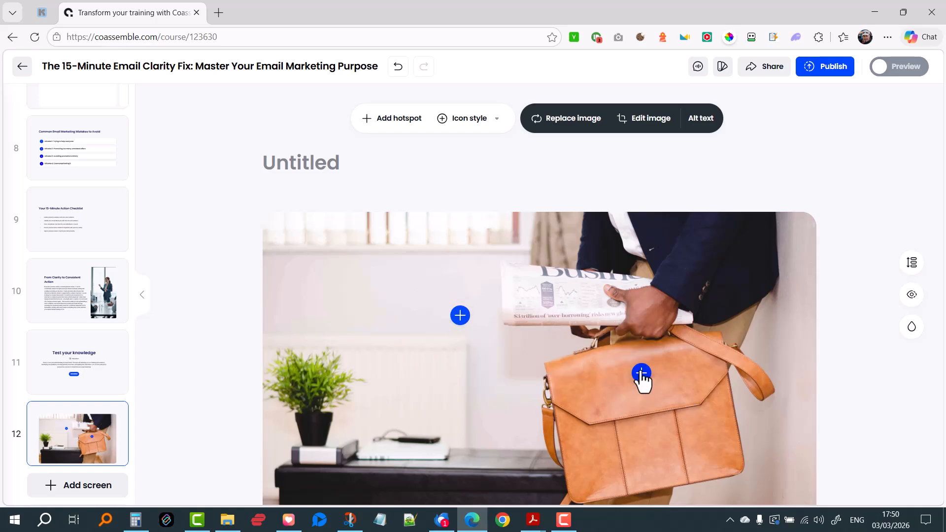
Step: Move the briefcase hotspot onto the plant and the other onto the newspaper, and set the hotspot icon style to Number
drag(641, 375, 306, 384)
drag(461, 320, 572, 298)
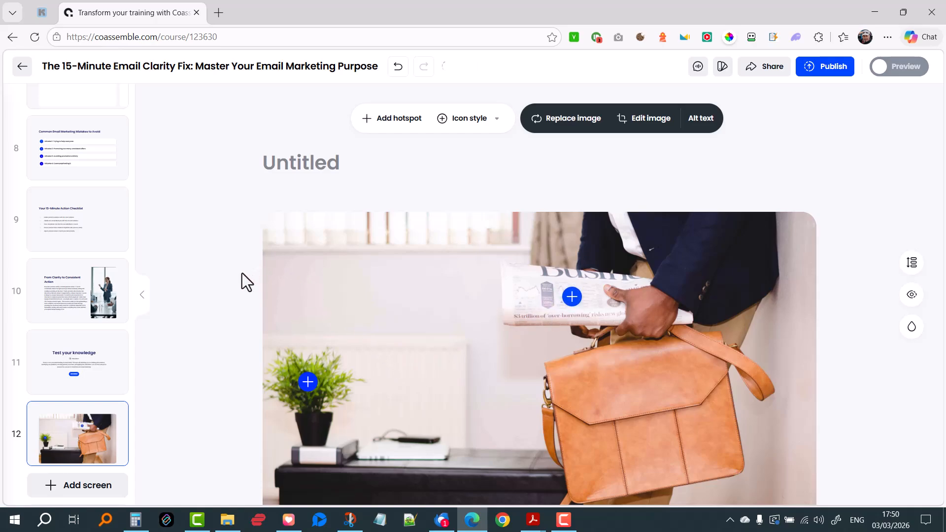
scroll(242, 273, down, 1)
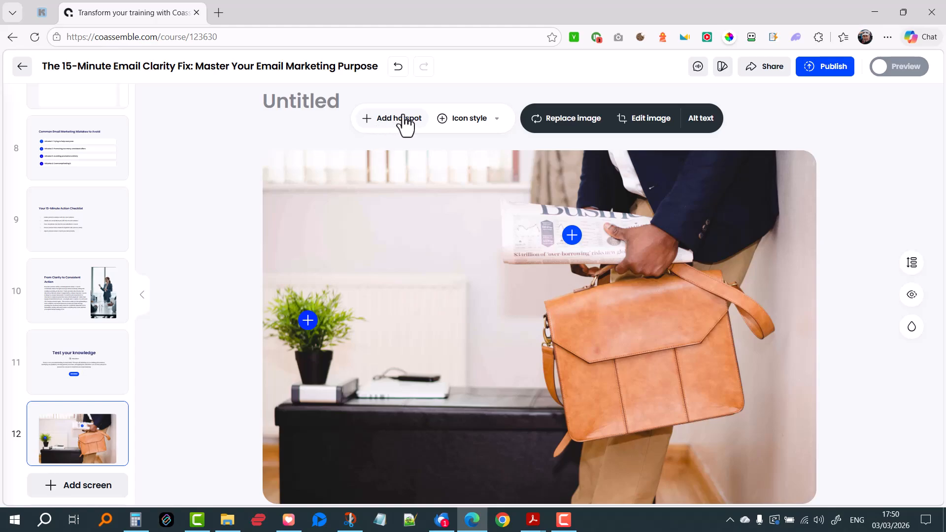
click(450, 123)
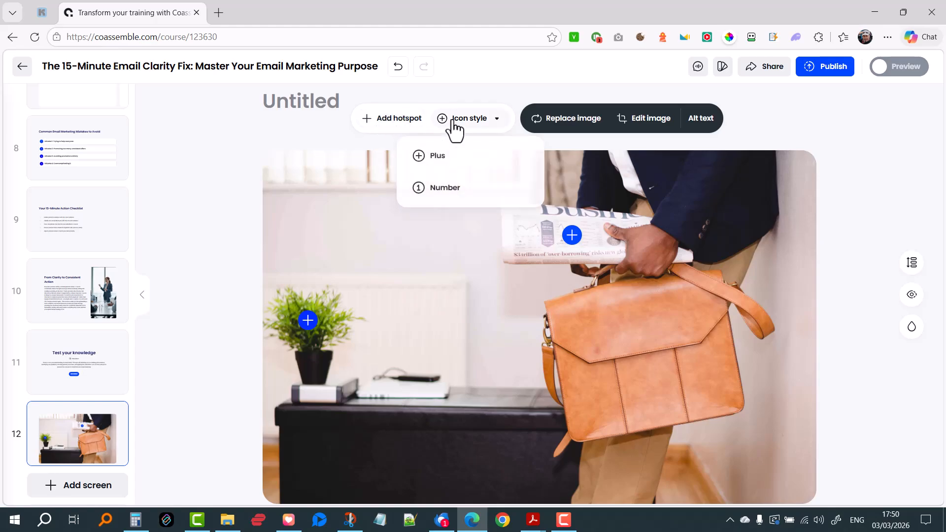
click(435, 195)
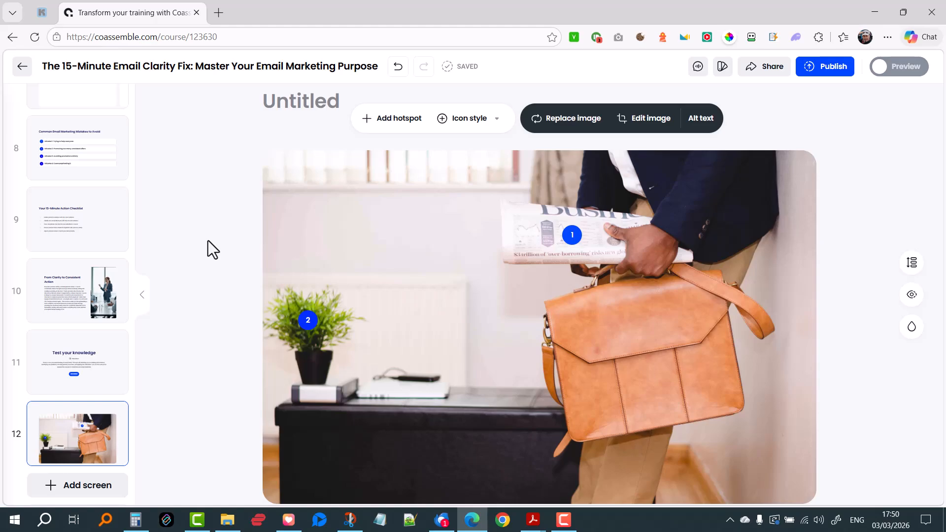
scroll(163, 268, down, 1)
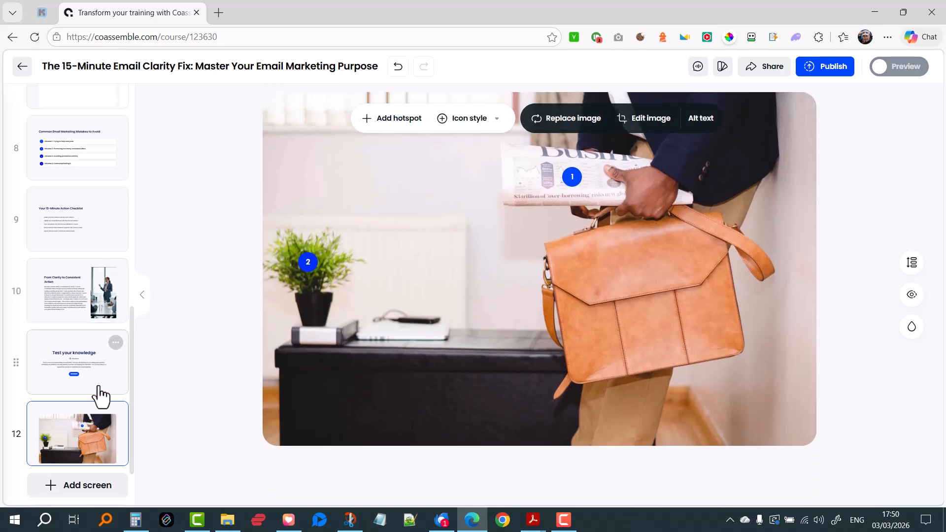
Step: Review the "Create your own course" button settings and the title colour options on the course completion screen
scroll(90, 459, down, 1)
click(95, 464)
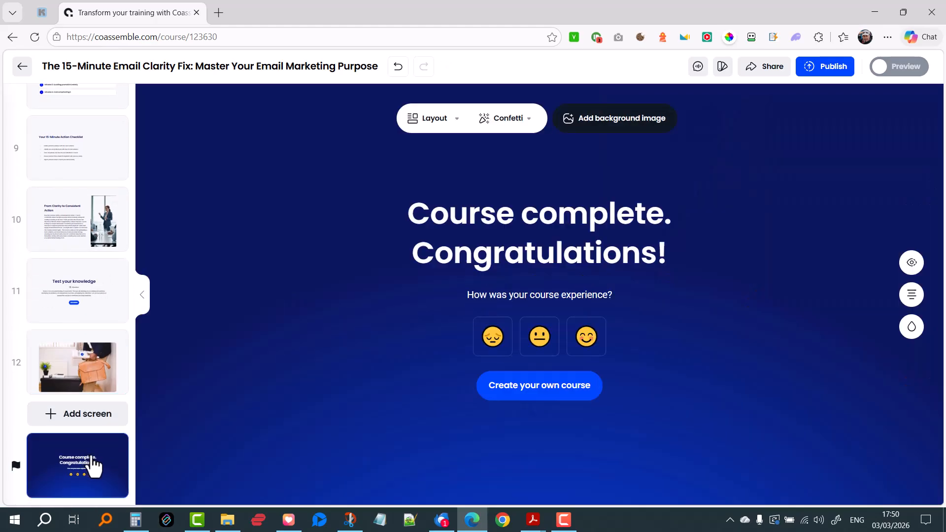
click(542, 389)
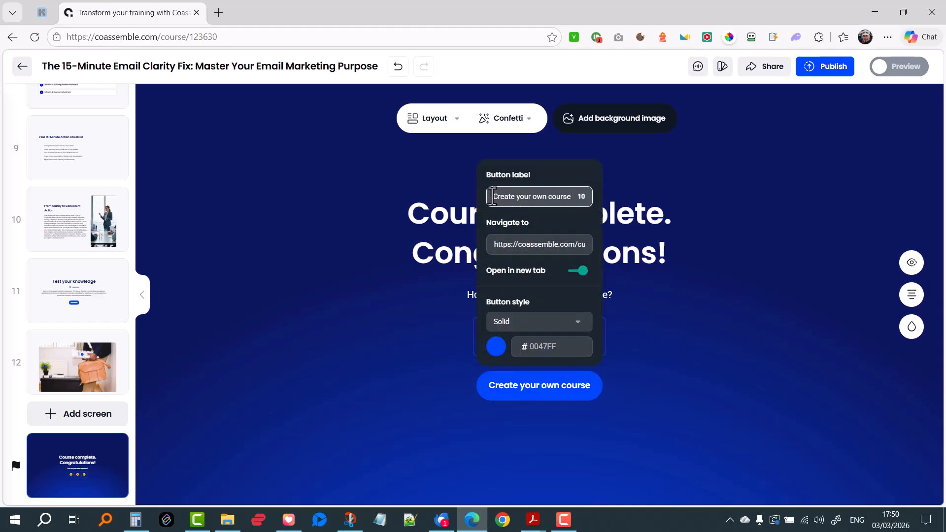
drag(491, 196, 605, 198)
click(749, 218)
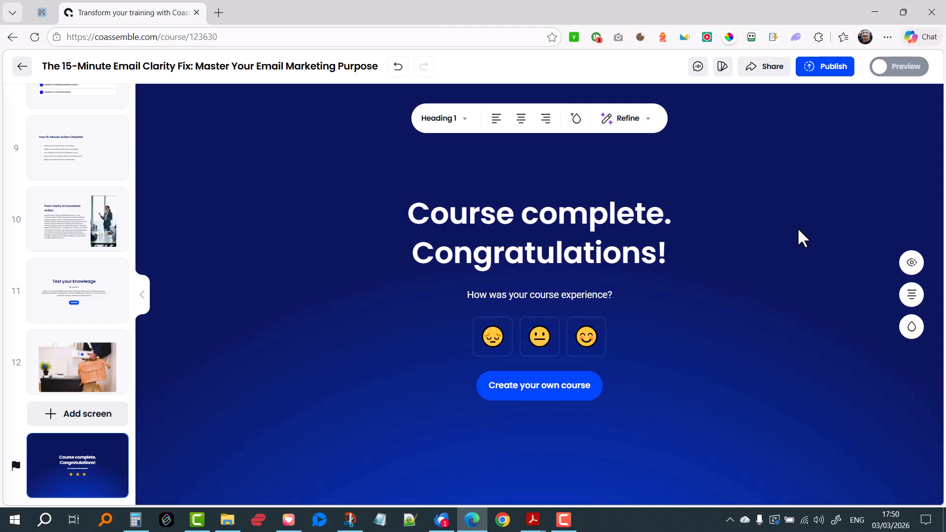
click(575, 119)
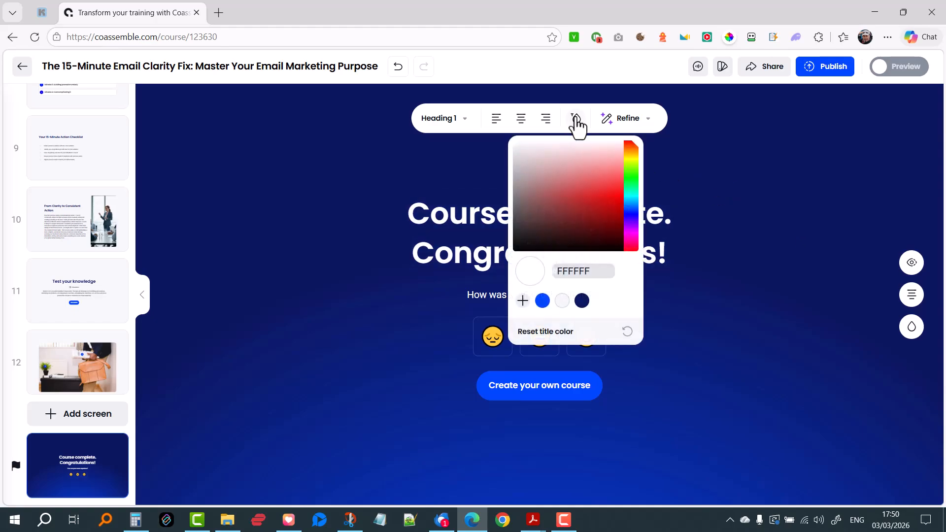
click(764, 157)
Step: Choose the Fireworks confetti effect for the completion screen and check that its "Course complete. Congratulations!" title is editable
click(502, 119)
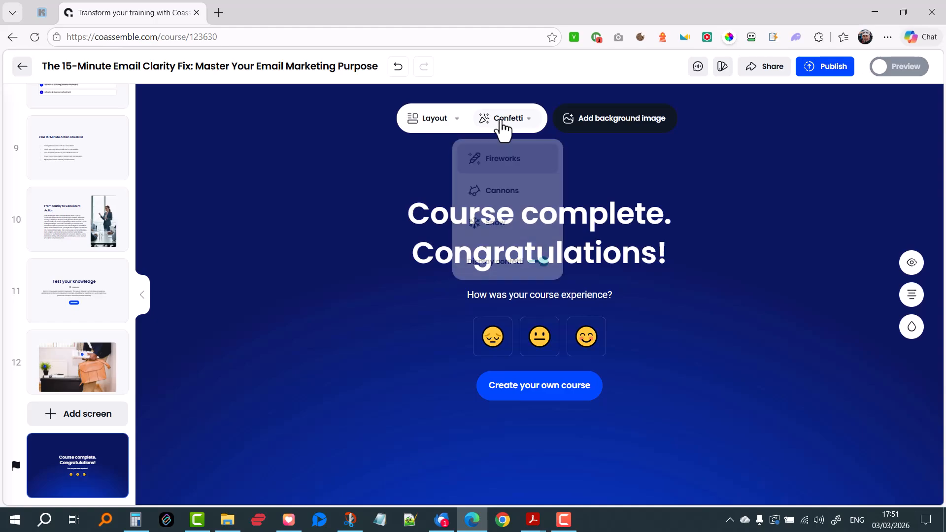
click(506, 160)
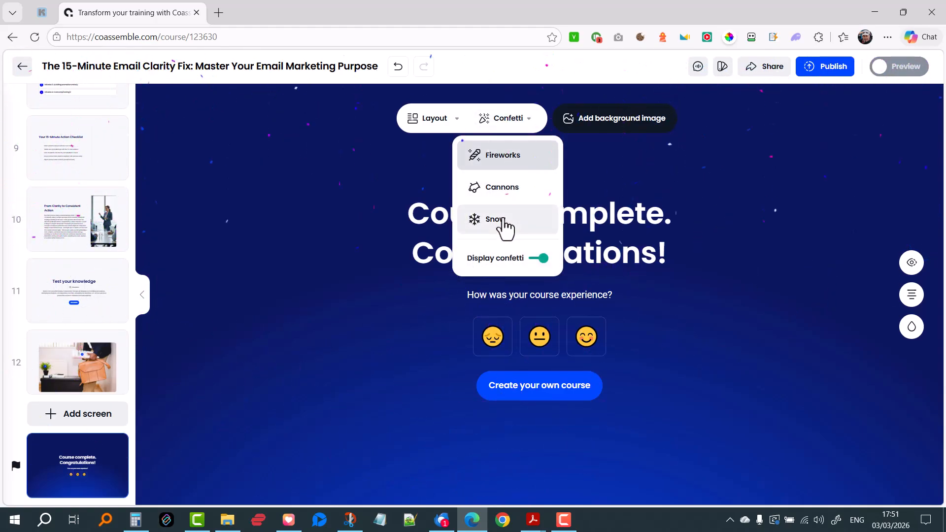
click(290, 171)
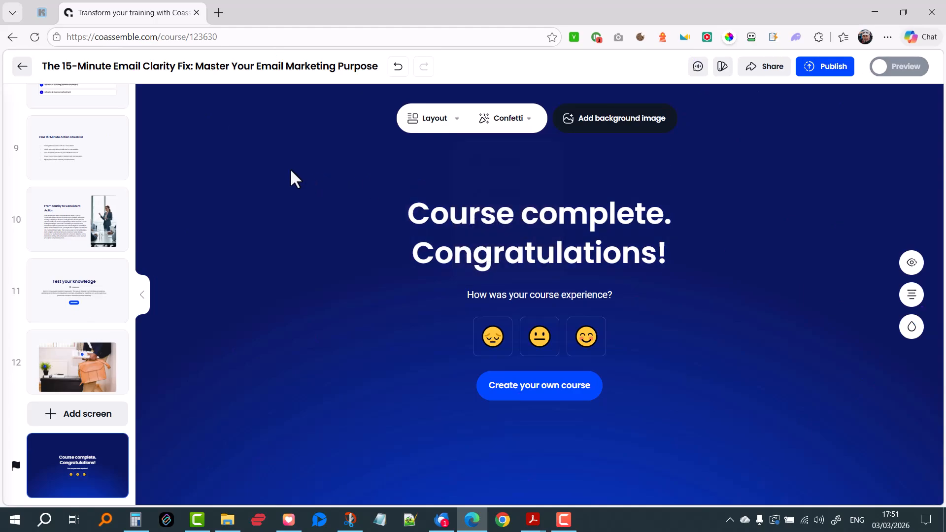
triple_click(473, 241)
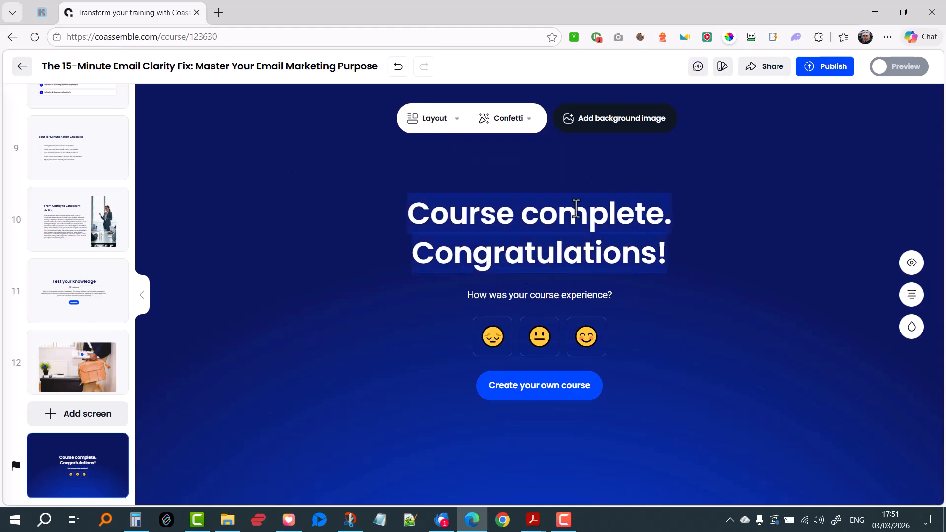
click(331, 246)
click(749, 235)
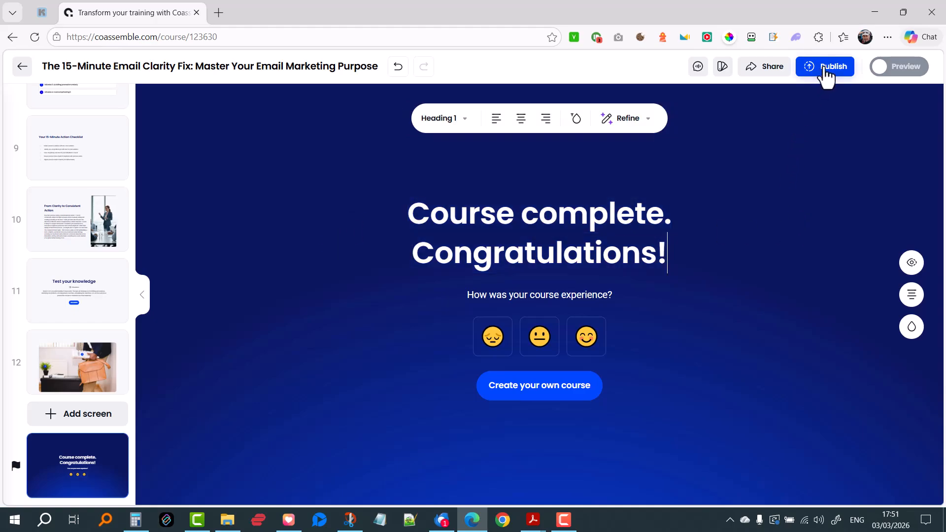
Step: Publish the course and open its sharing options
click(826, 69)
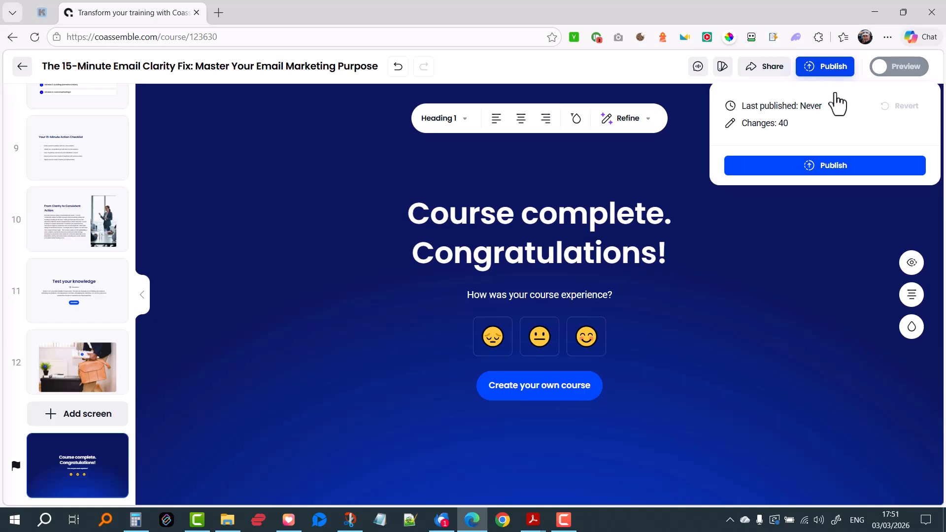
click(833, 166)
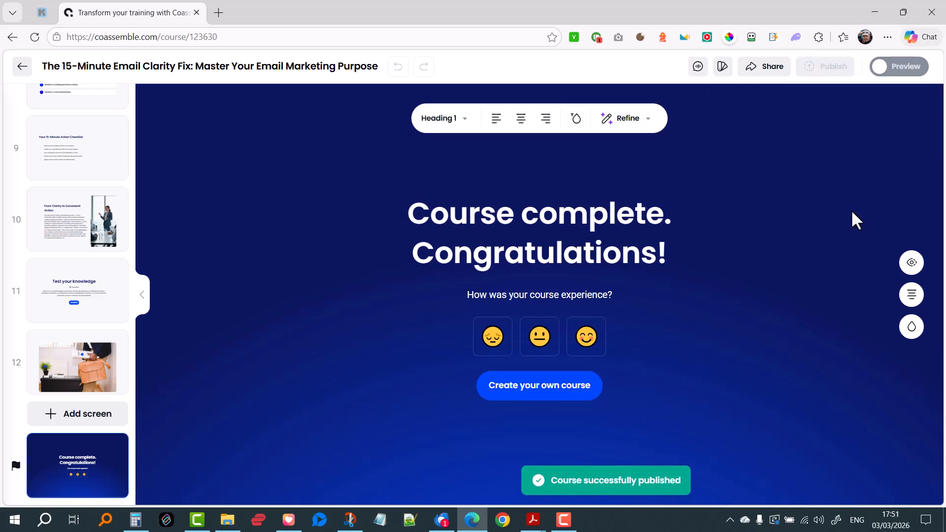
click(775, 66)
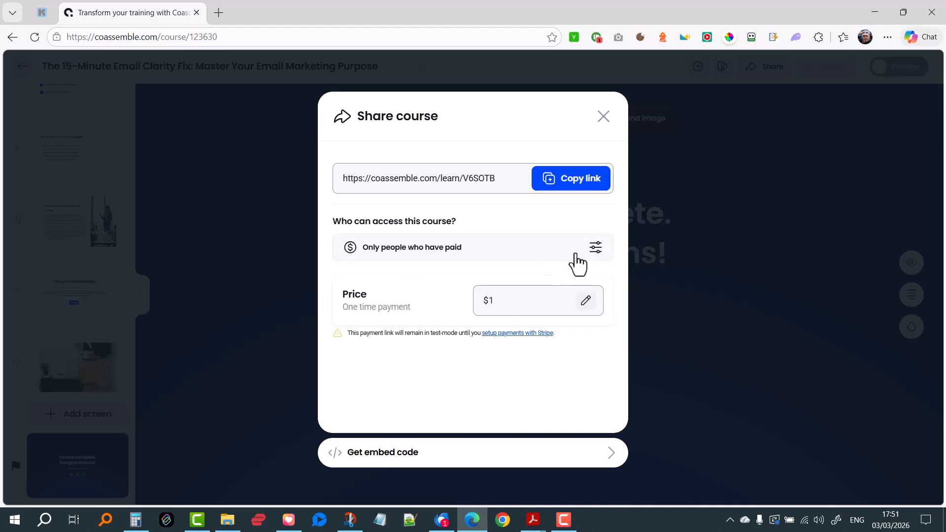
Step: Change the course access to "Anyone with the link (anonymous)" and save the access settings
click(595, 250)
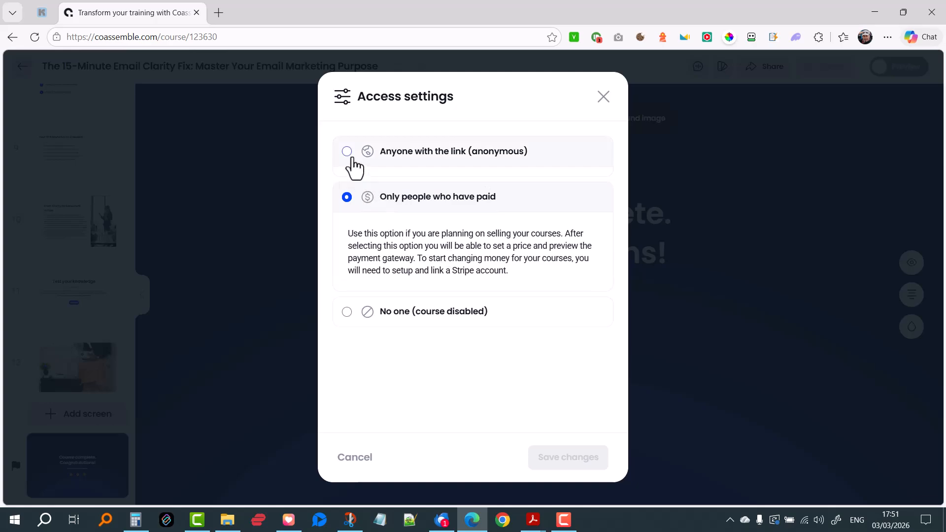
click(347, 151)
click(348, 152)
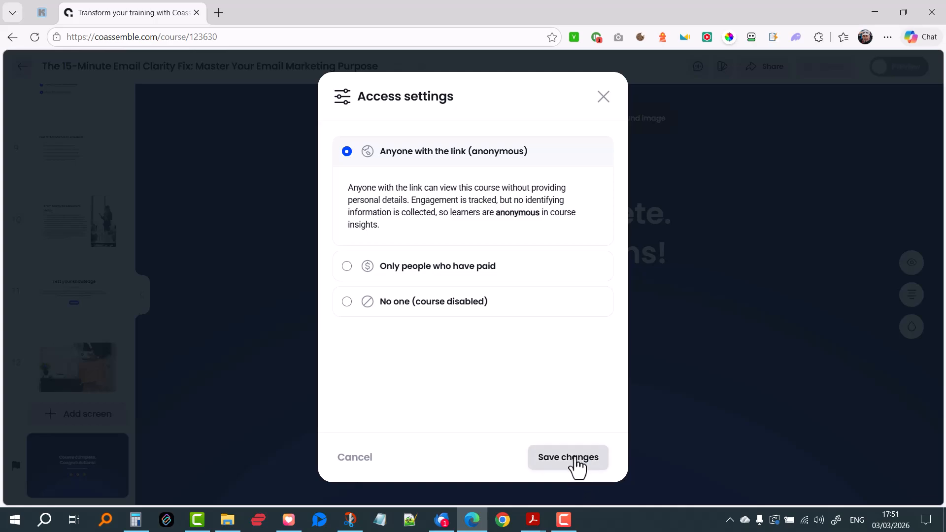
click(576, 465)
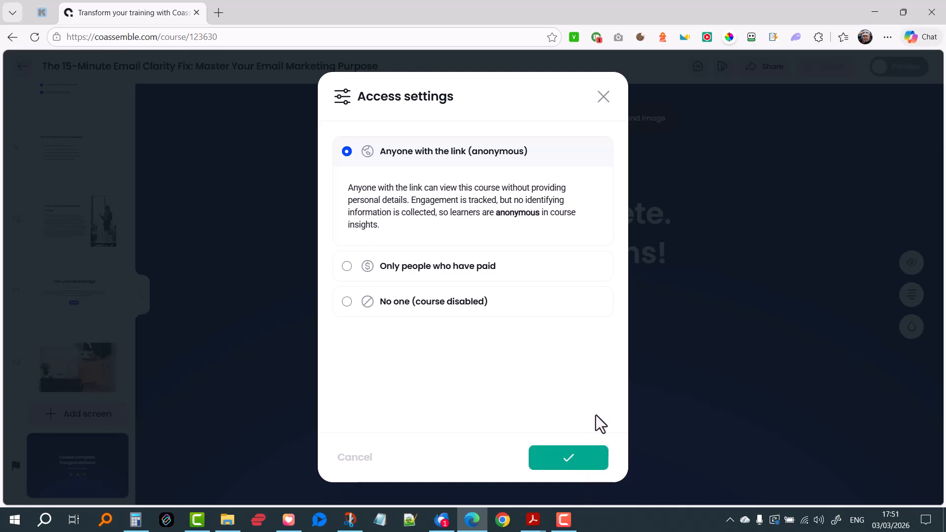
click(580, 454)
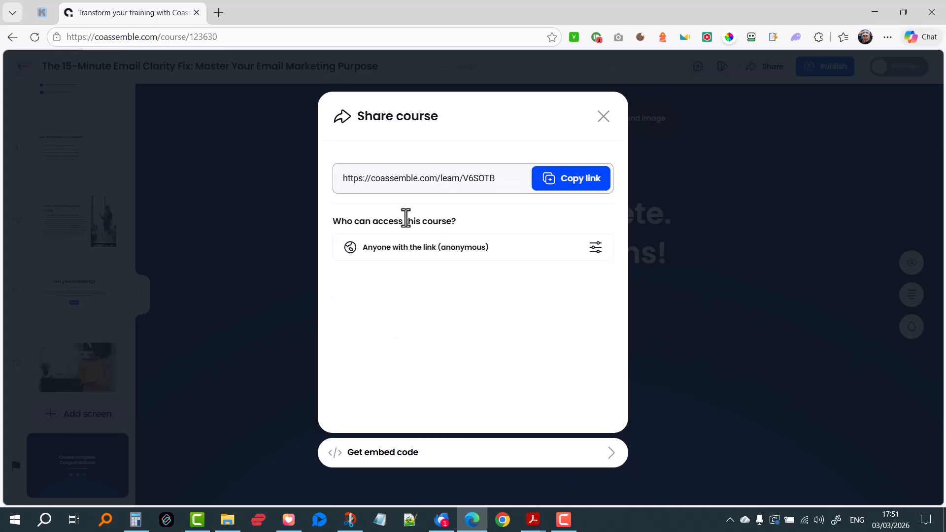
Step: Examine the course's share link and its iframe embed code, and close the sharing dialog
drag(492, 187, 327, 179)
click(388, 456)
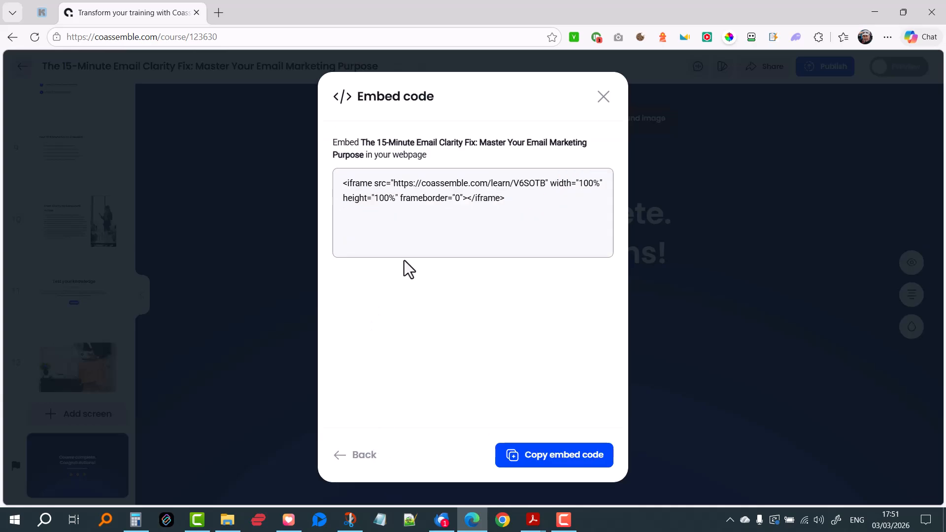
drag(541, 197, 246, 172)
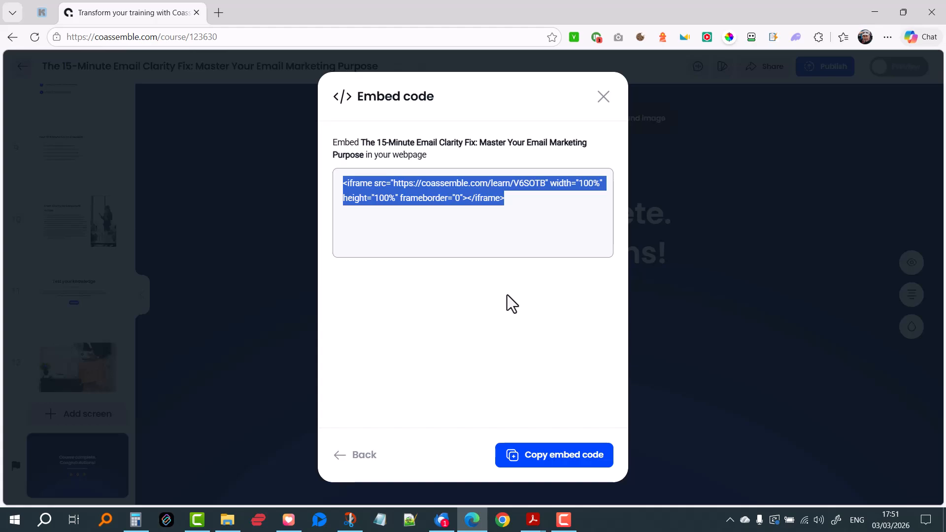
click(603, 99)
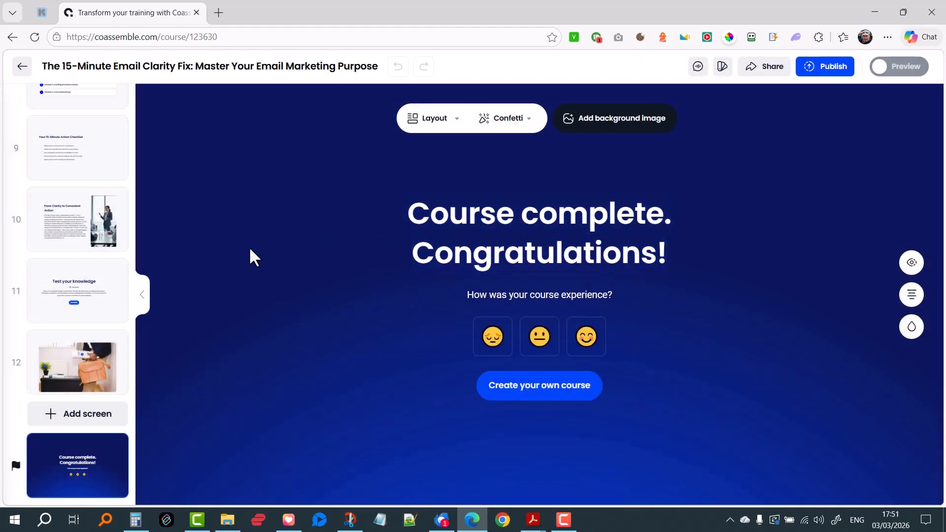
Step: Preview the course and page back from the completion screen to the first screen, "Welcome to the Email Clarity Fix!"
click(886, 66)
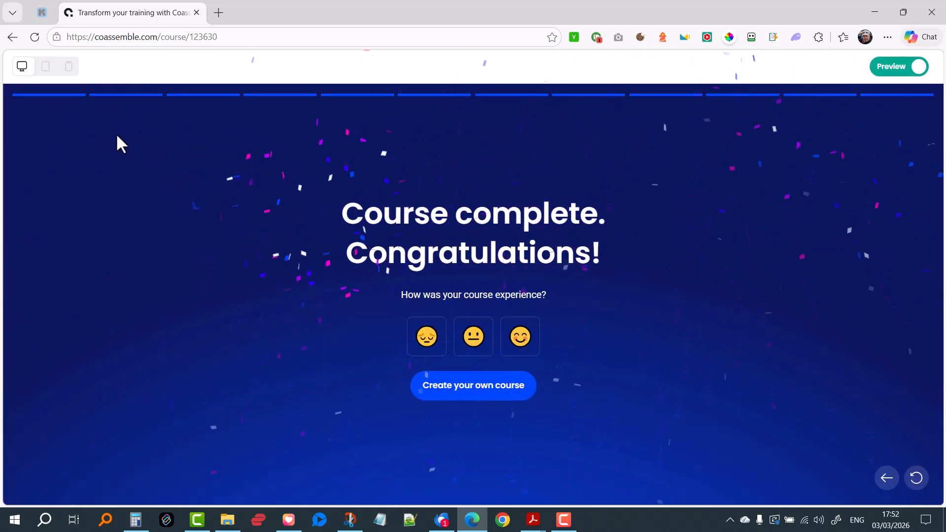
click(886, 480)
click(855, 485)
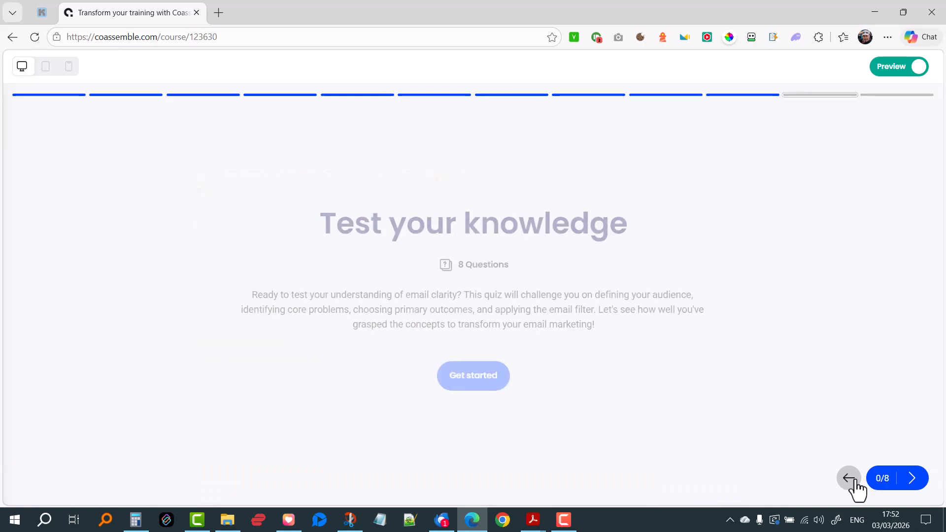
click(855, 486)
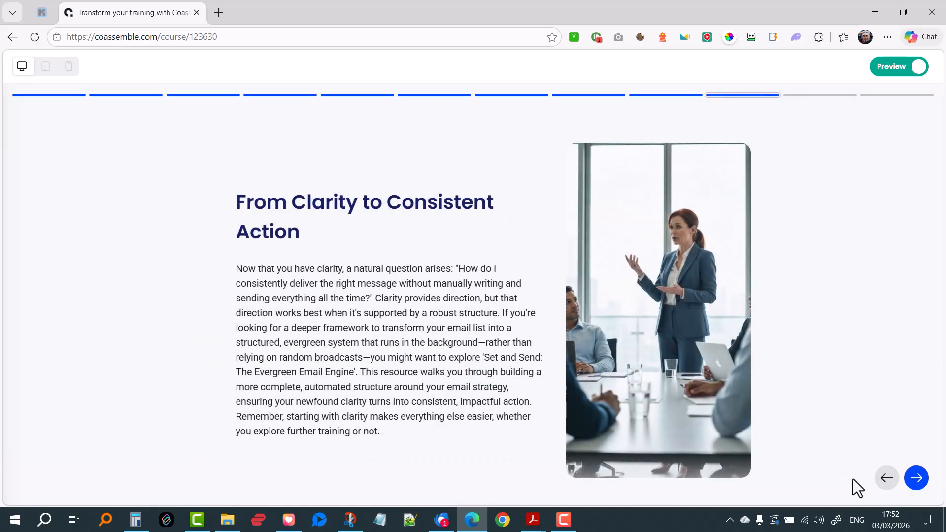
click(884, 482)
click(851, 485)
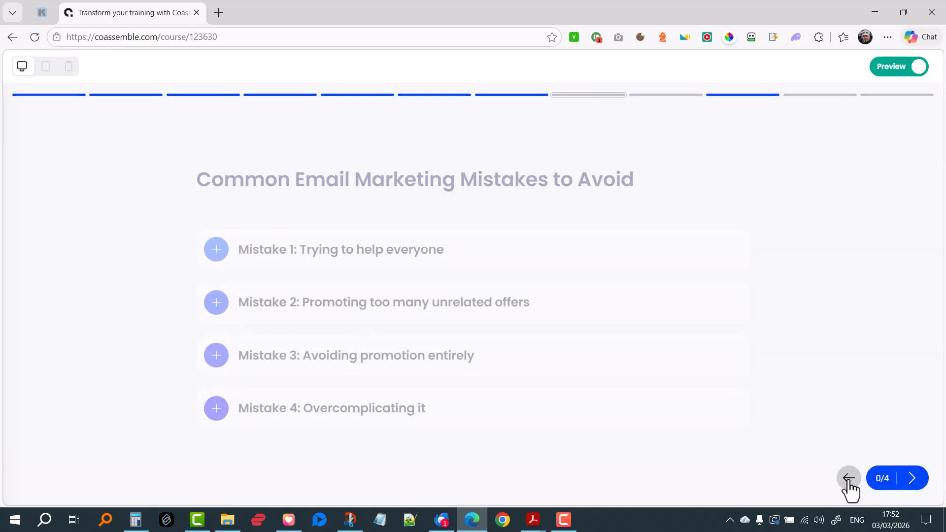
click(851, 486)
click(849, 485)
click(885, 487)
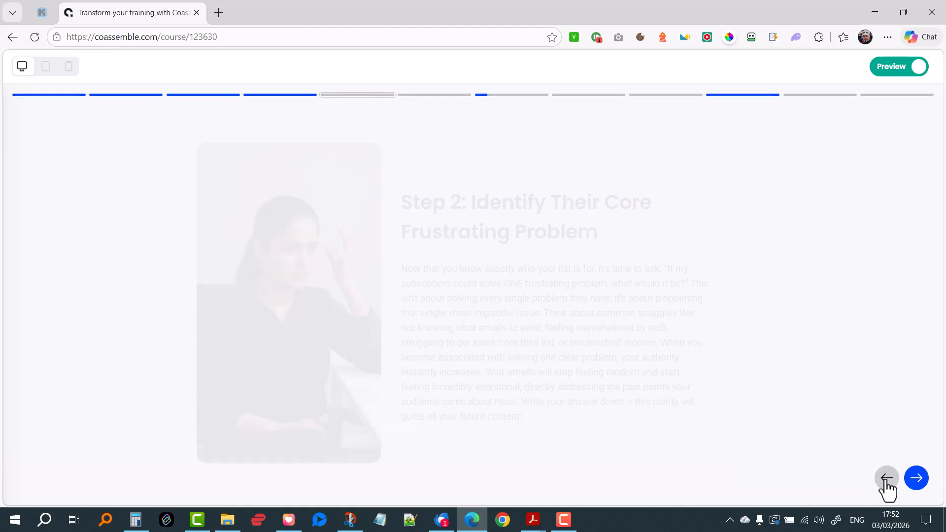
click(886, 487)
click(887, 488)
click(887, 488)
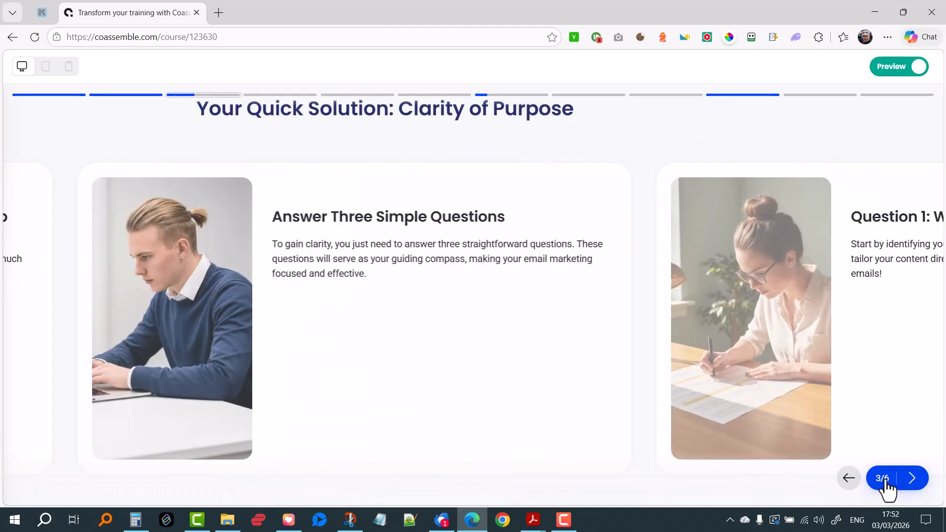
click(887, 489)
click(886, 482)
click(887, 482)
click(886, 482)
click(886, 481)
click(886, 482)
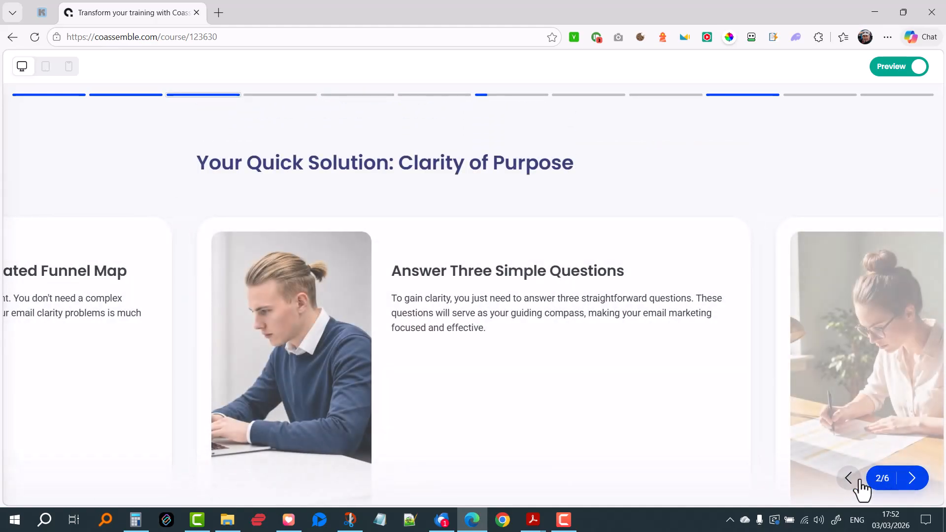
click(854, 482)
click(851, 481)
click(851, 482)
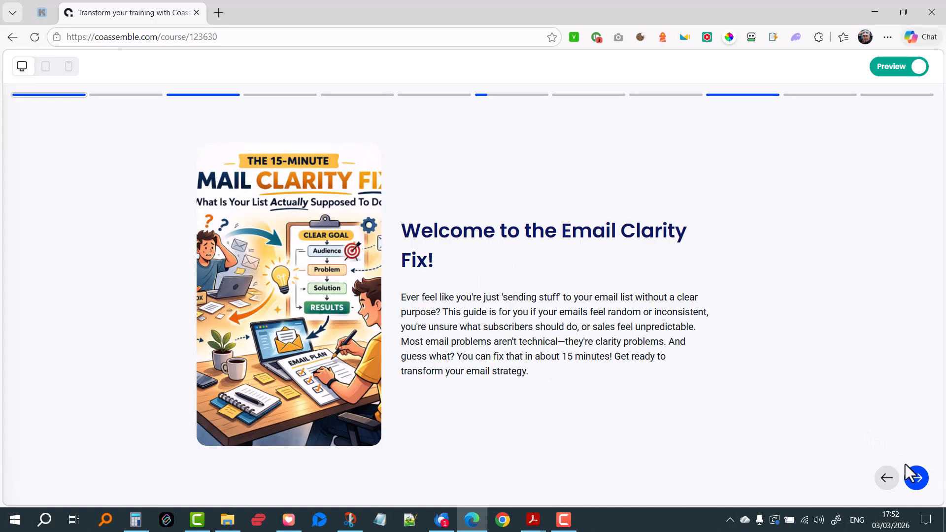
Step: Advance to the "What's the Real Problem with Your Emails?" screen and reveal its four accordion items through "It's a Clarity Problem"
click(915, 477)
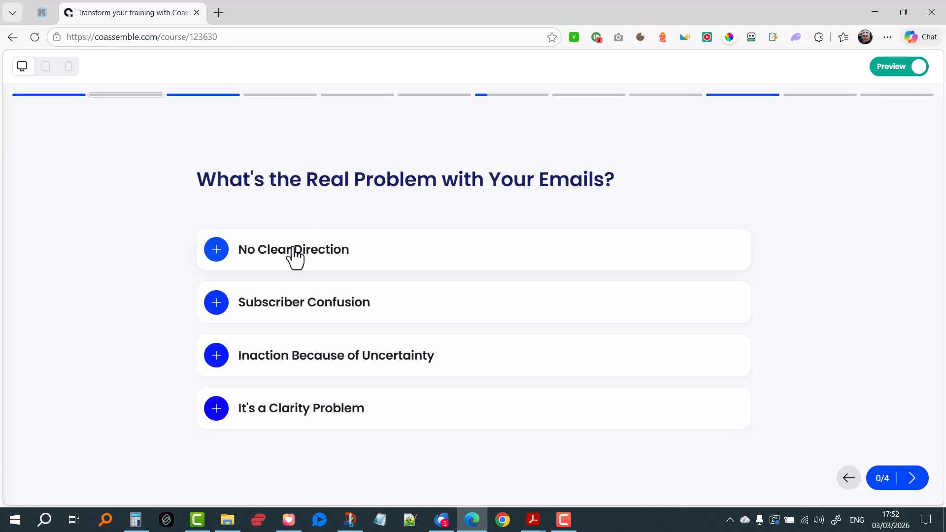
click(320, 260)
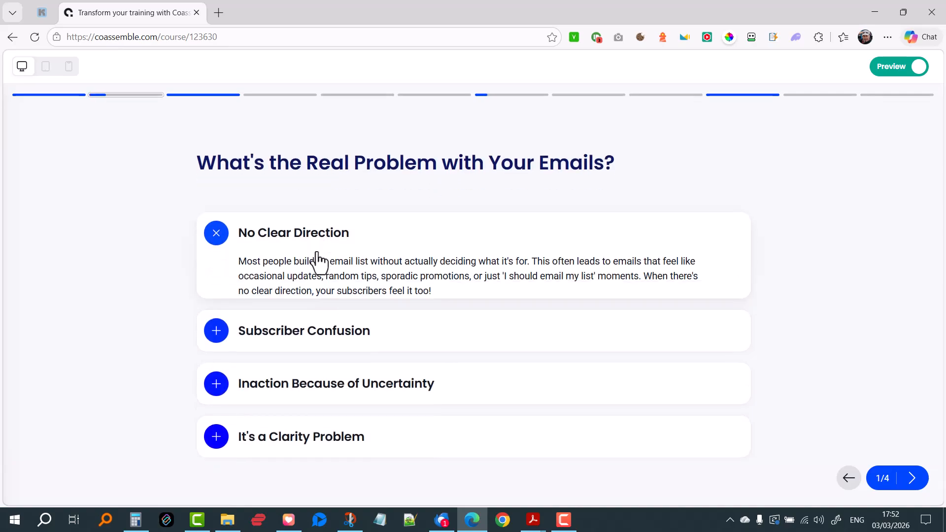
click(302, 363)
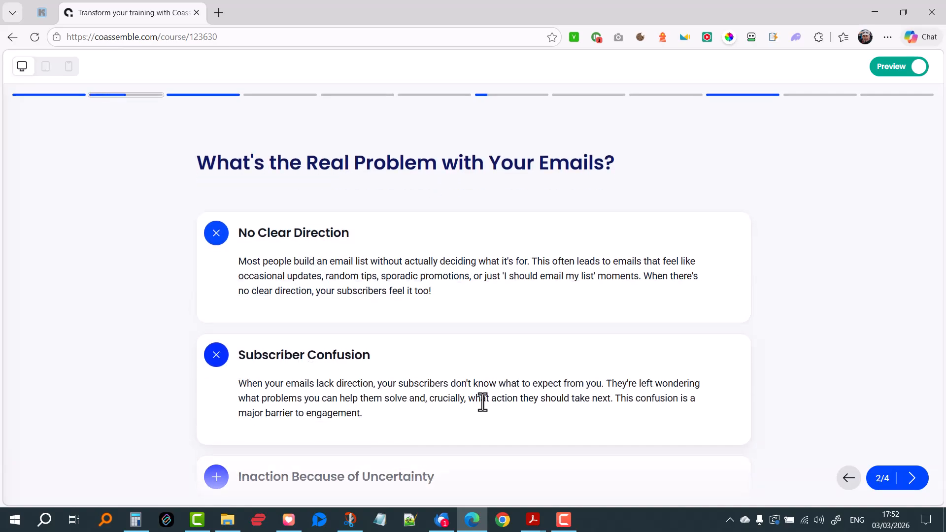
click(912, 478)
click(912, 479)
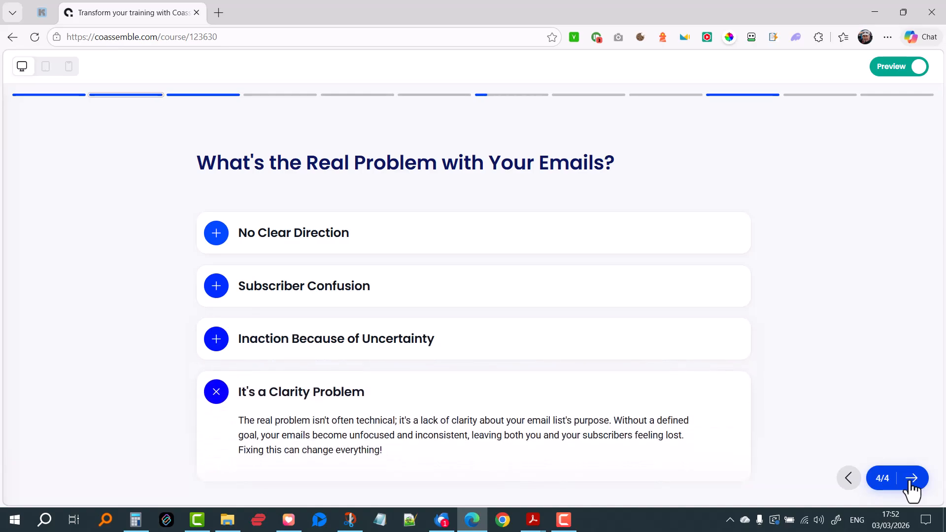
scroll(415, 434, down, 1)
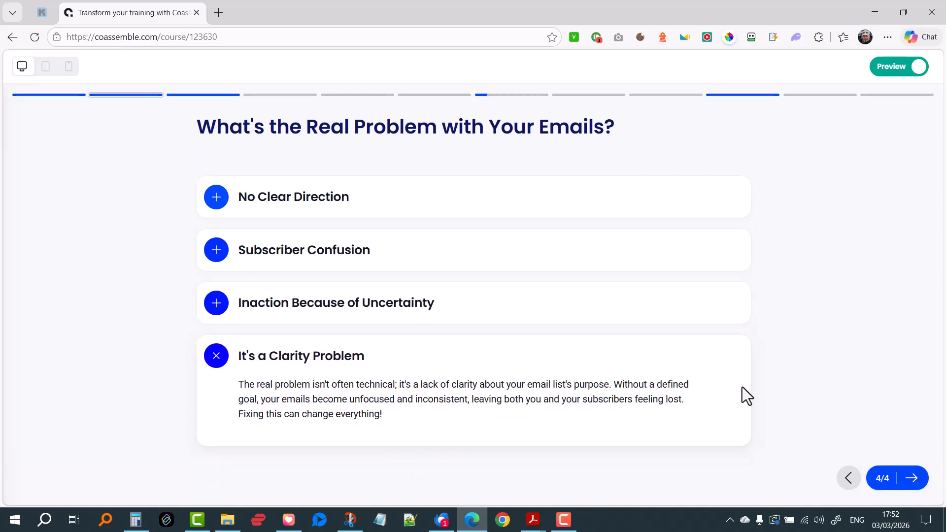
Step: Continue to "Your Quick Solution: Clarity of Purpose" and go through all six of its cards
click(909, 481)
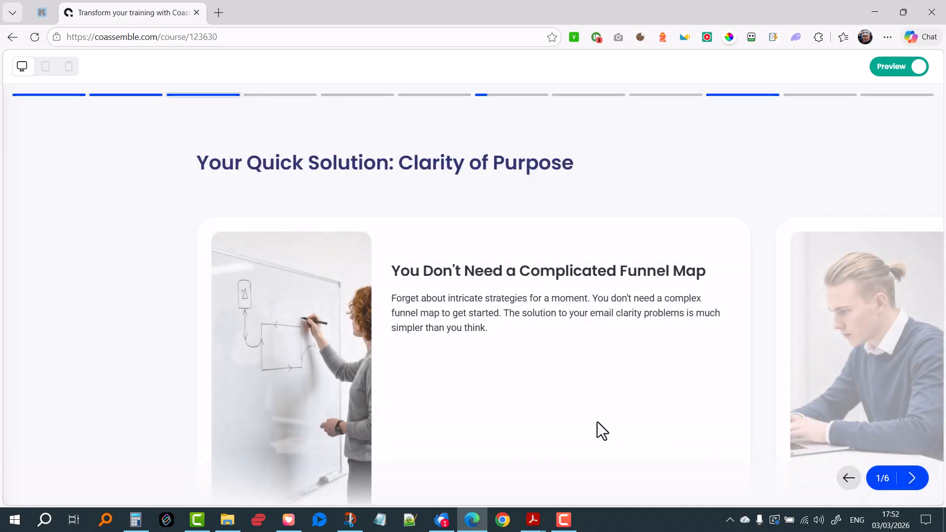
scroll(597, 422, down, 2)
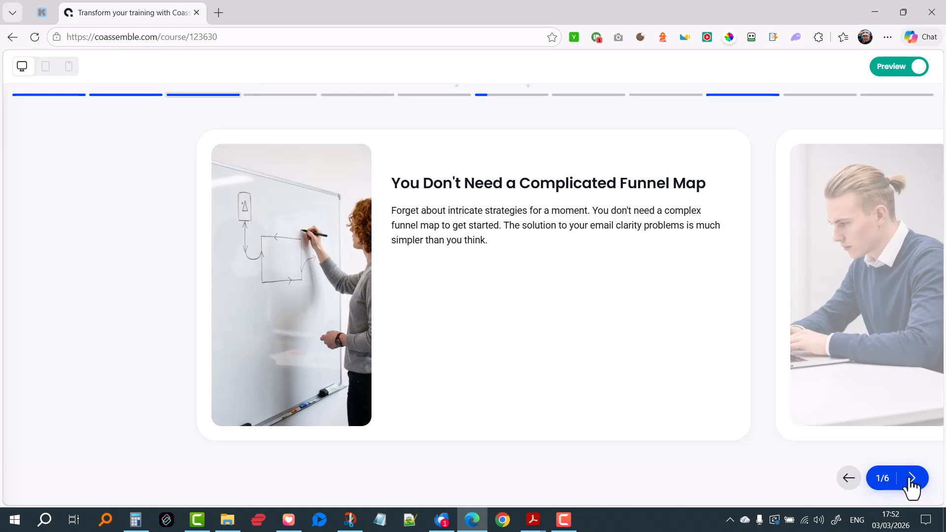
click(910, 486)
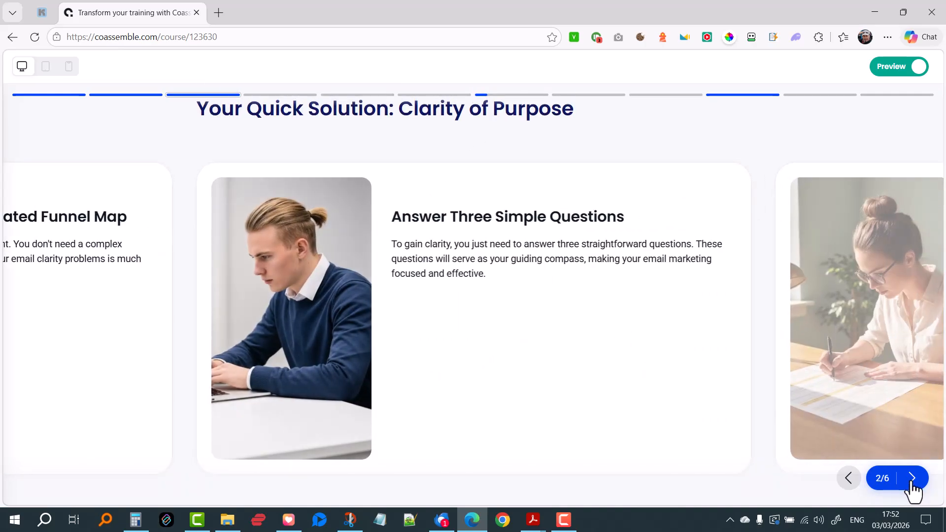
click(912, 479)
click(912, 479)
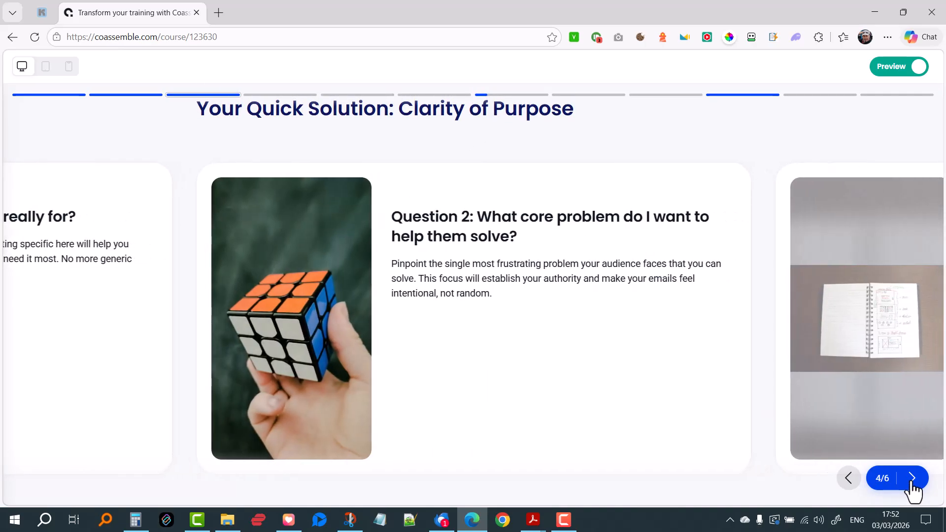
click(912, 479)
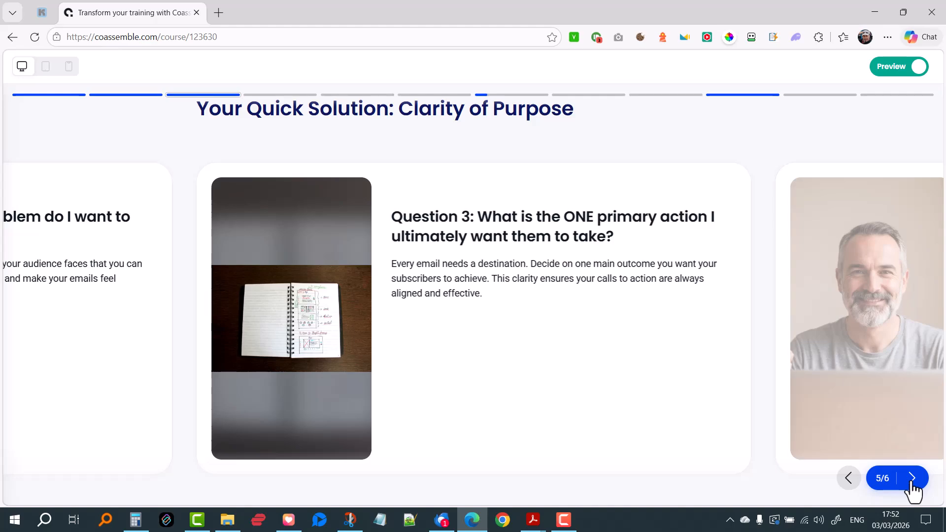
click(911, 478)
Step: Page through the Step 1, Step 2 and Step 3 text-and-image screens of the course preview
click(912, 479)
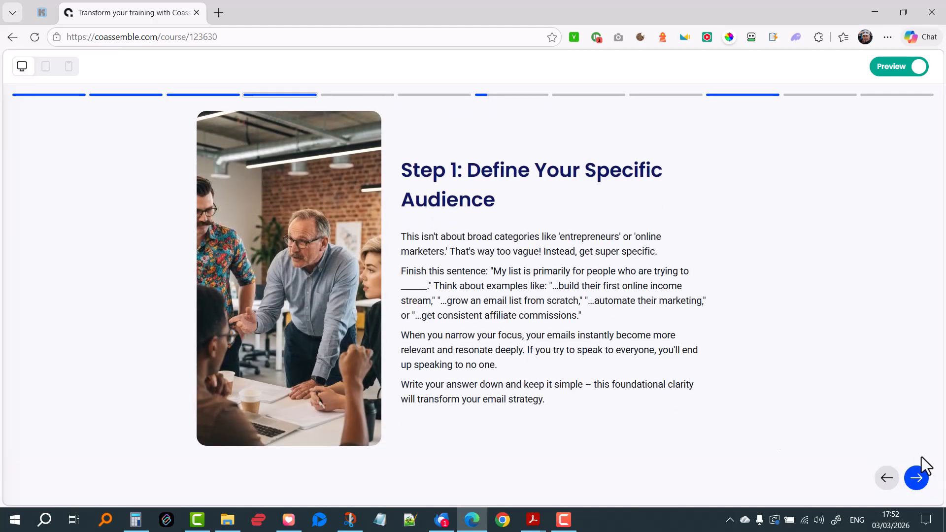
click(920, 479)
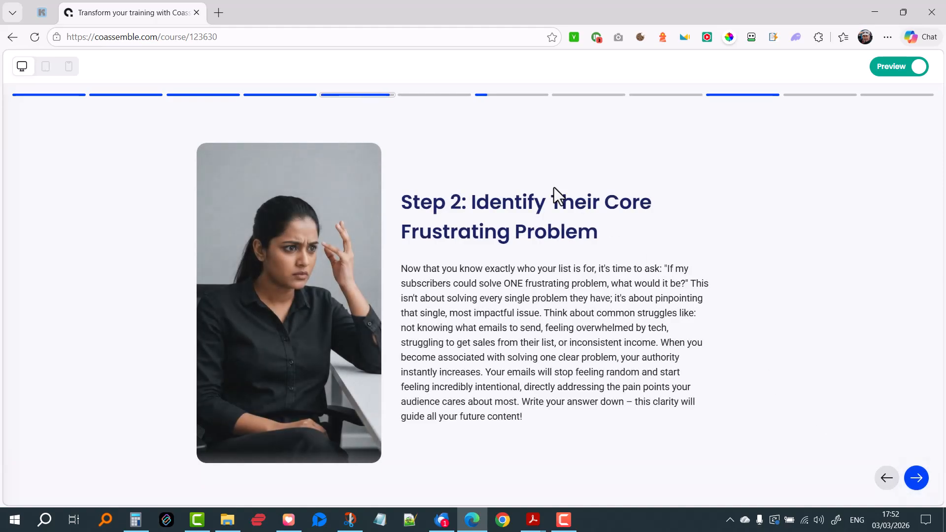
click(917, 476)
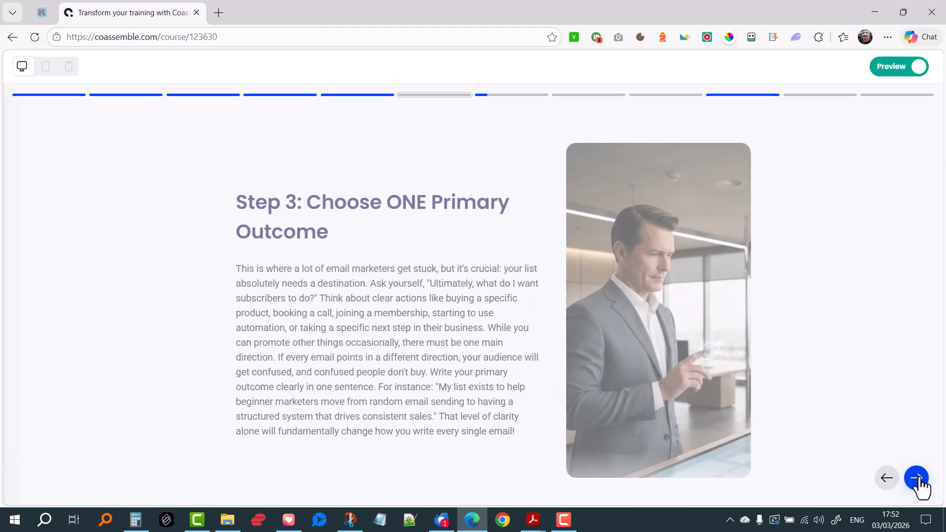
Step: Advance to "Step 4: Apply the Simple Email Filter" and go through all six of its cards
click(918, 479)
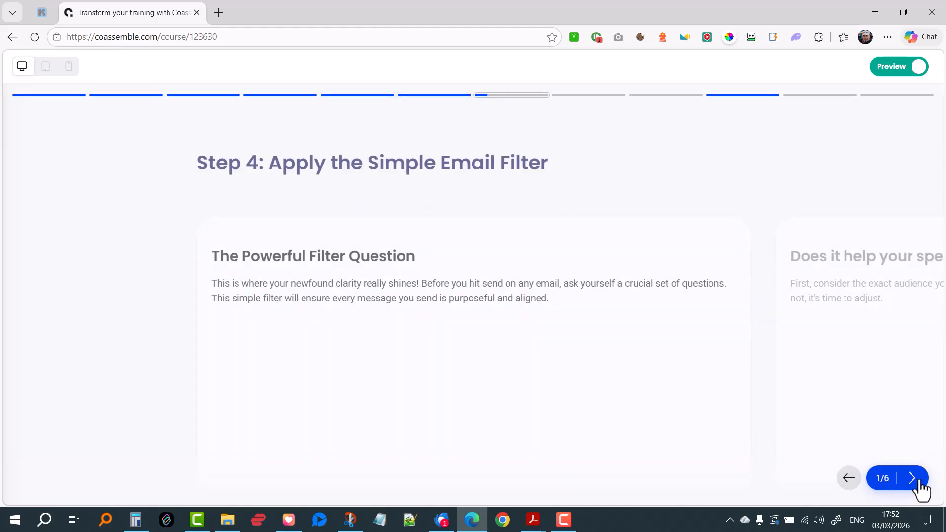
scroll(571, 335, down, 2)
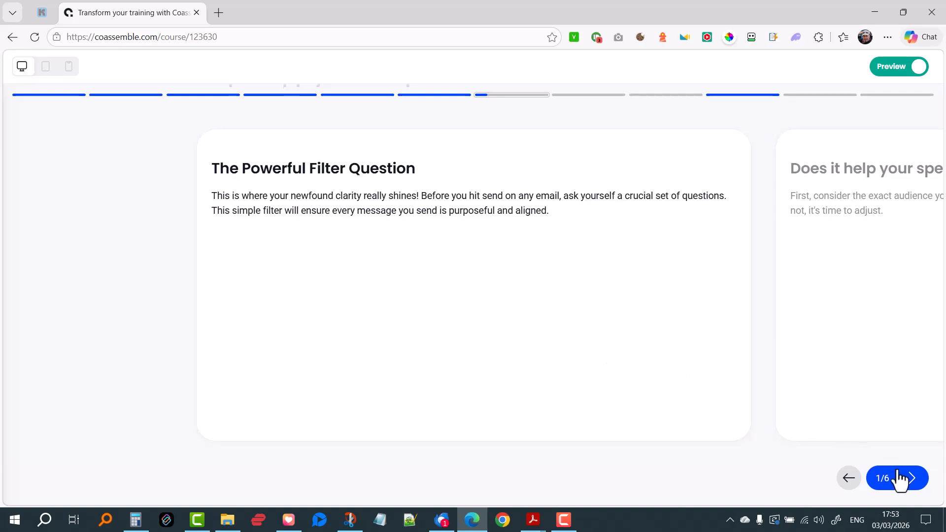
click(913, 479)
click(916, 480)
click(916, 480)
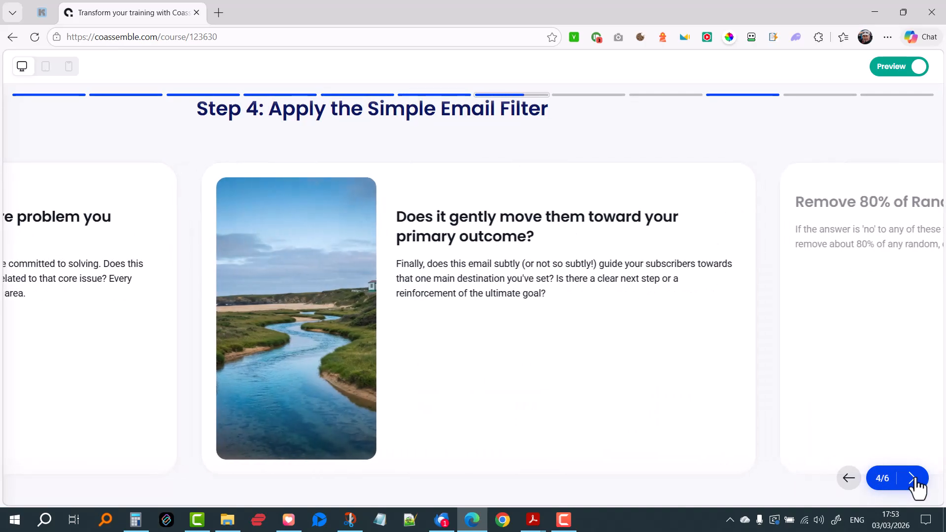
click(916, 481)
click(914, 480)
Step: Move on to "Common Email Marketing Mistakes to Avoid" and expand its four mistakes one after another
click(914, 480)
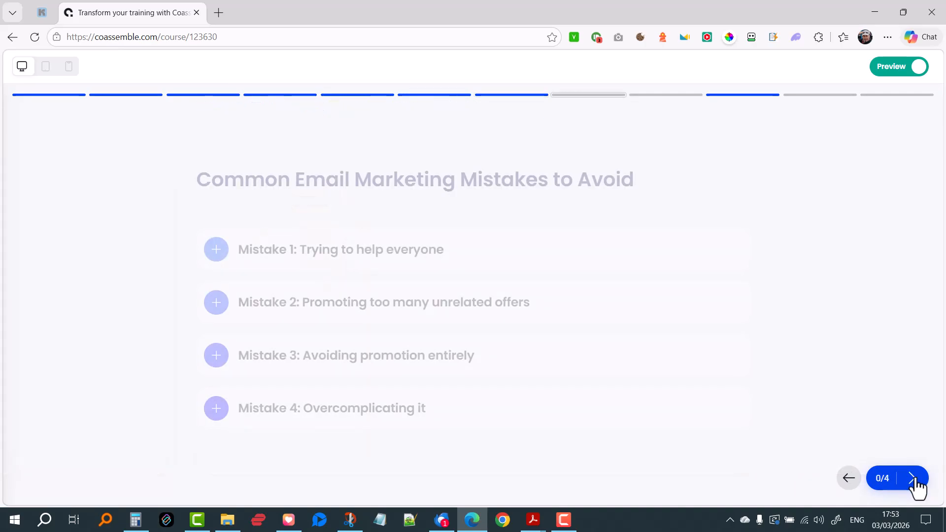
click(217, 251)
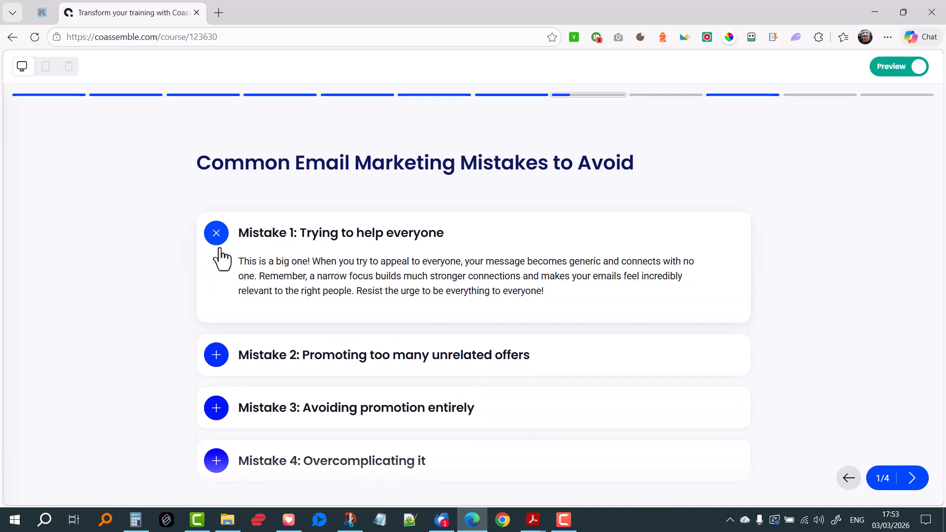
click(912, 480)
click(912, 479)
click(912, 479)
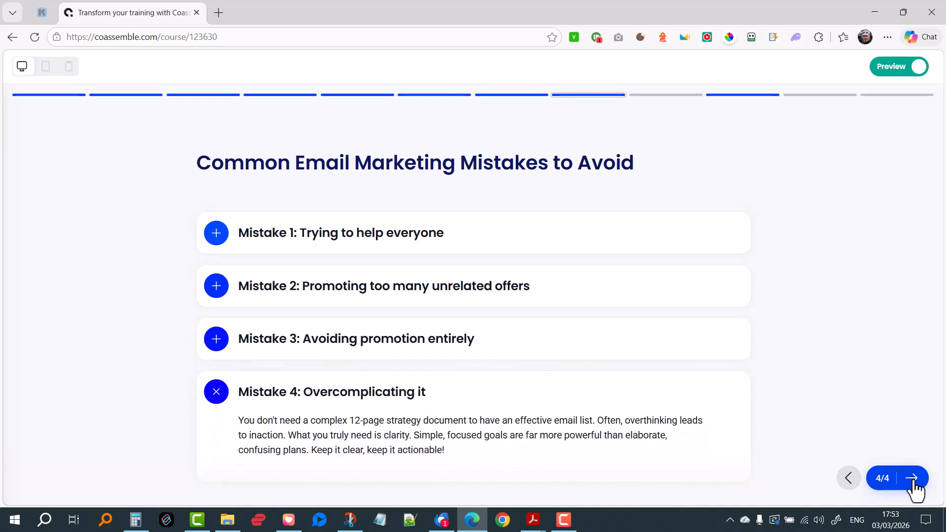
Step: Tick all five items on "Your 15-Minute Action Checklist" and continue to the "From Clarity to Consistent Action" screen
click(912, 479)
click(209, 281)
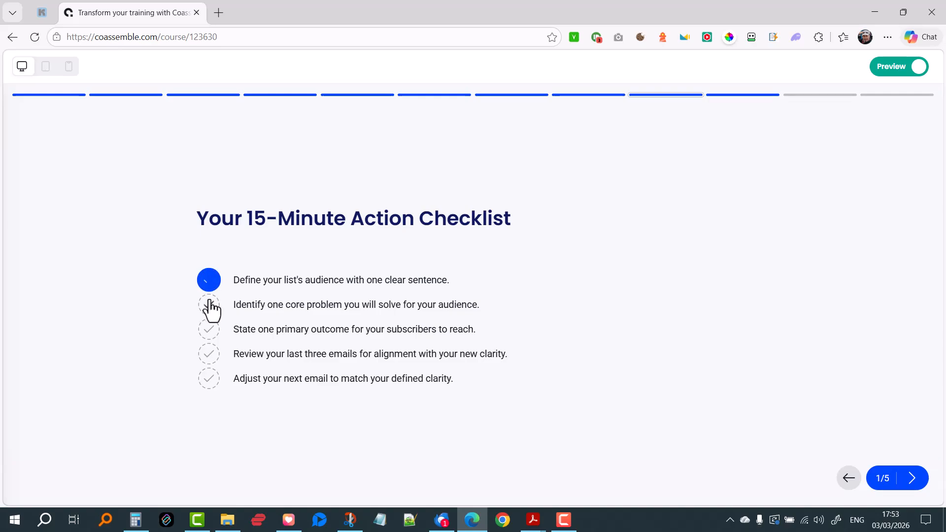
click(209, 305)
click(209, 329)
click(209, 353)
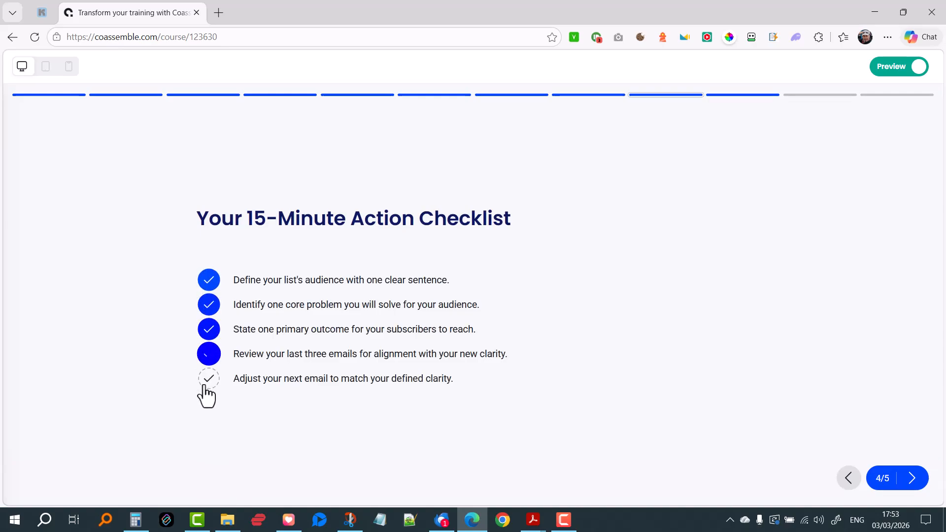
click(209, 379)
click(912, 478)
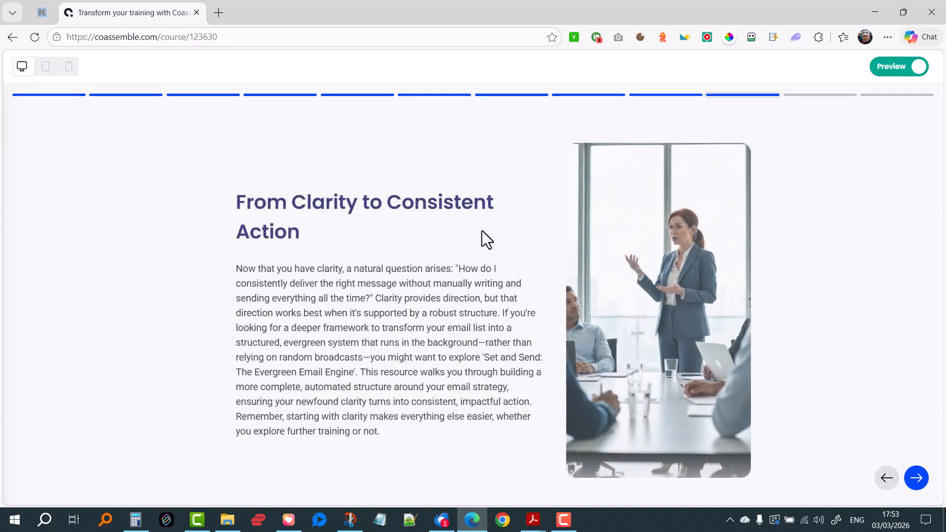
scroll(346, 225, down, 1)
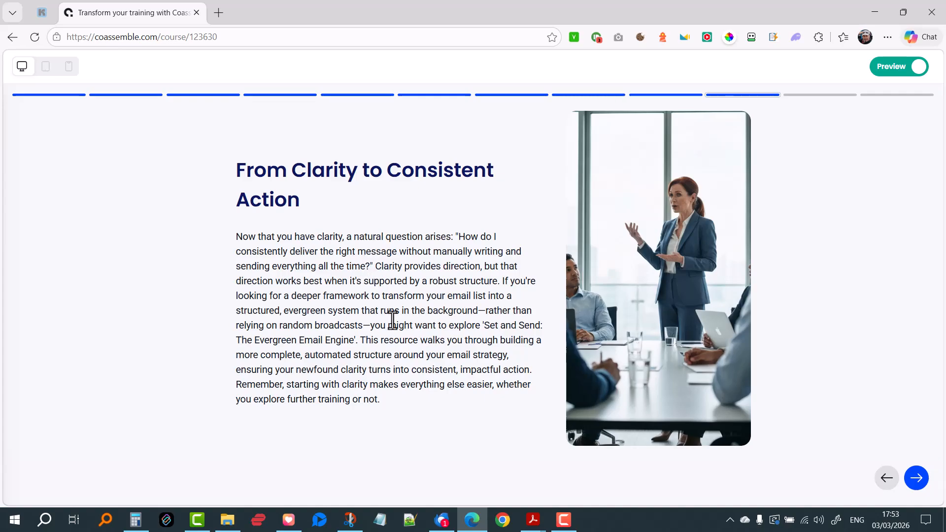
Step: Start the "Test your knowledge" quiz to view its first question, and exit the preview back to the course editor
click(918, 481)
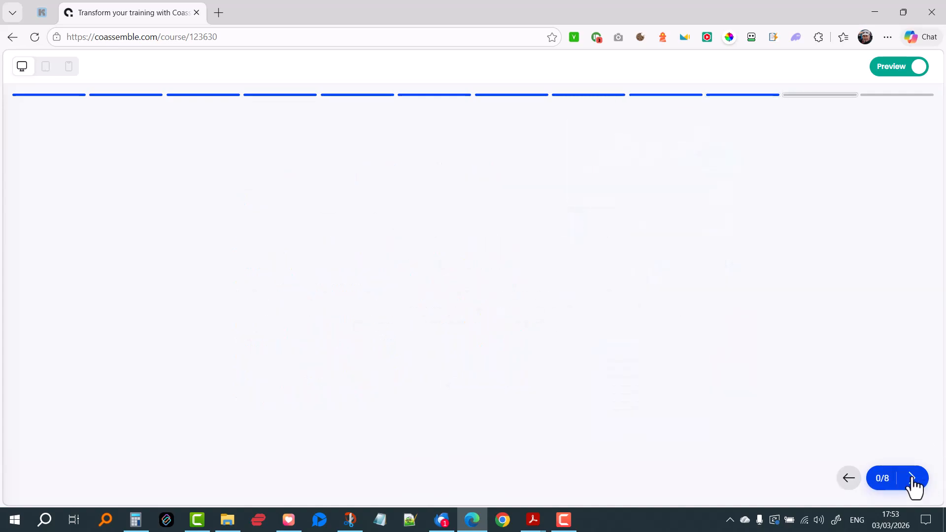
click(483, 379)
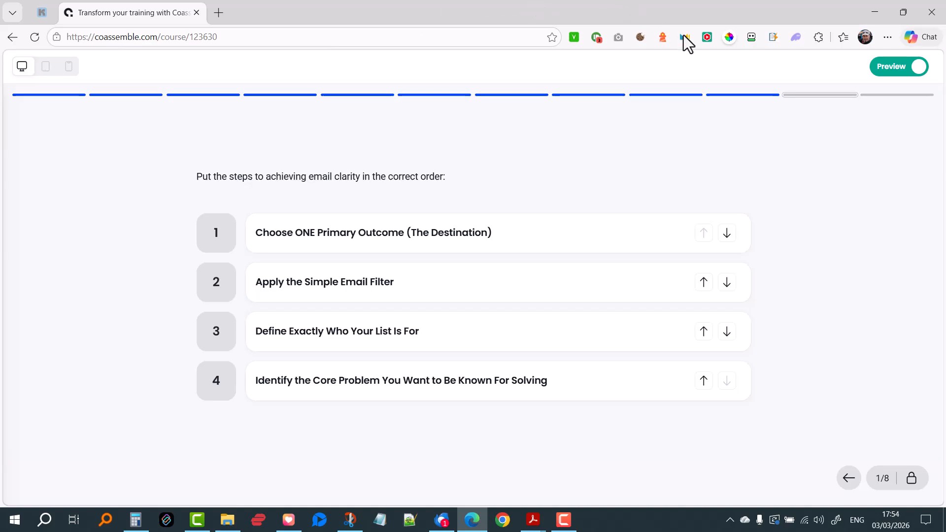
click(881, 70)
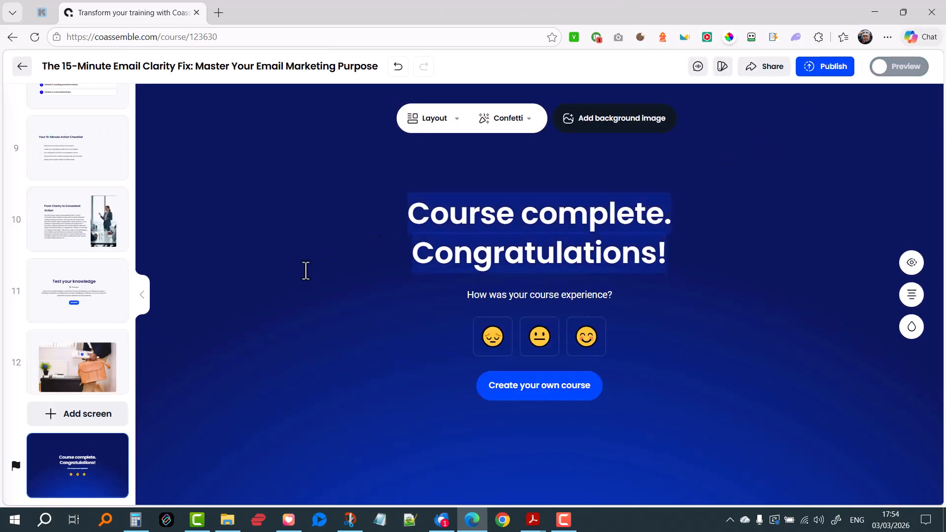